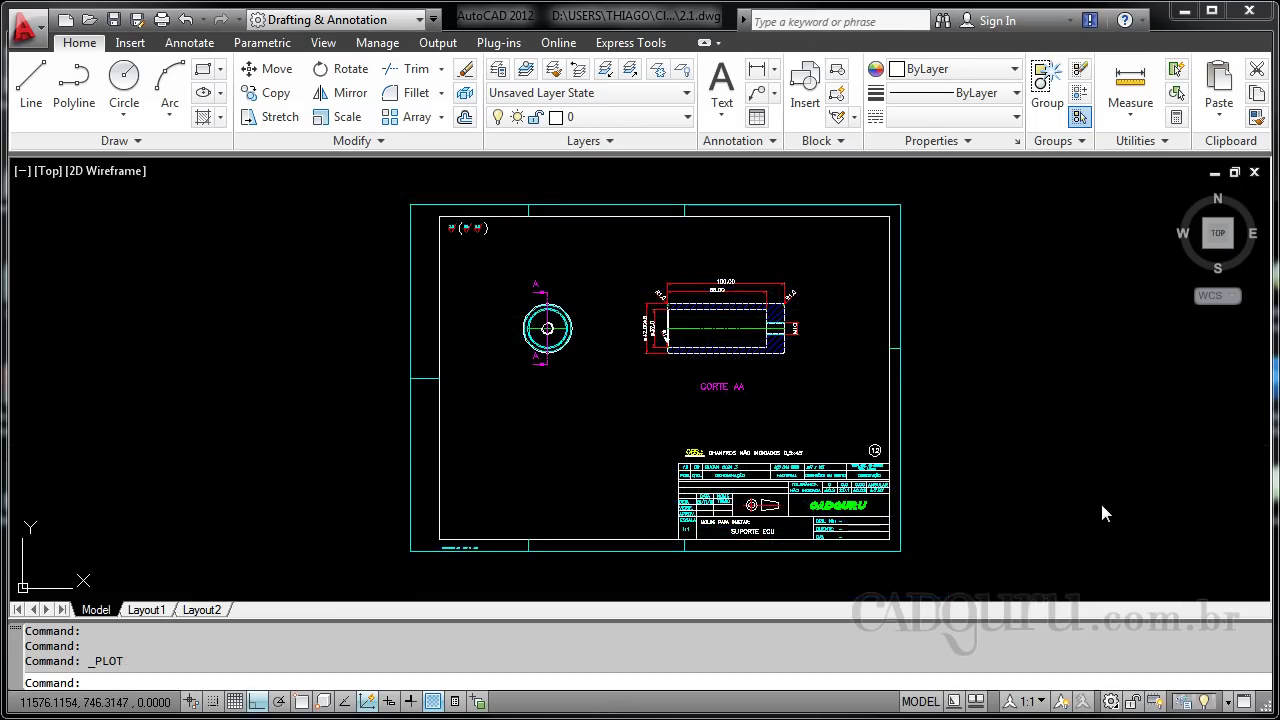
Open the Plot dialog from the Quick Access Toolbar and close it without plotting.
mouse_move(628, 360)
middle_mouse_down()
mouse_move(643, 355)
mouse_move(617, 358)
middle_mouse_up()
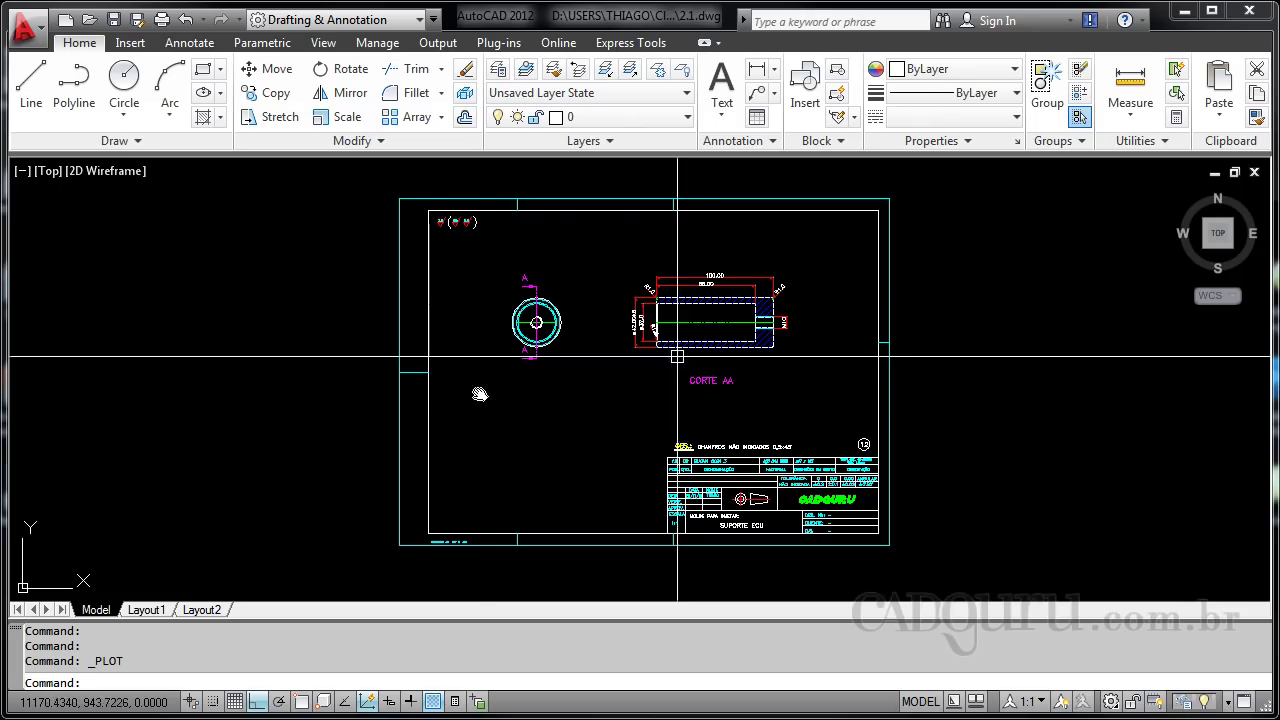
middle_click_drag(575, 417, 557, 432)
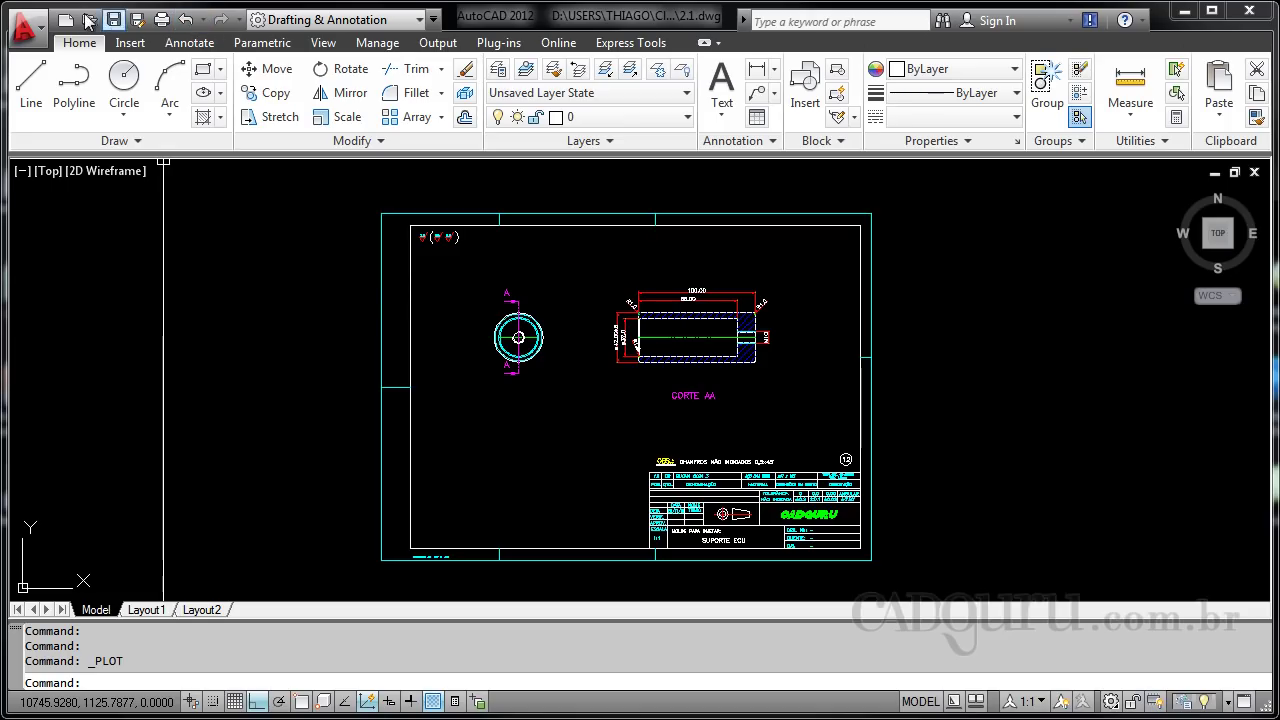
left_click(162, 20)
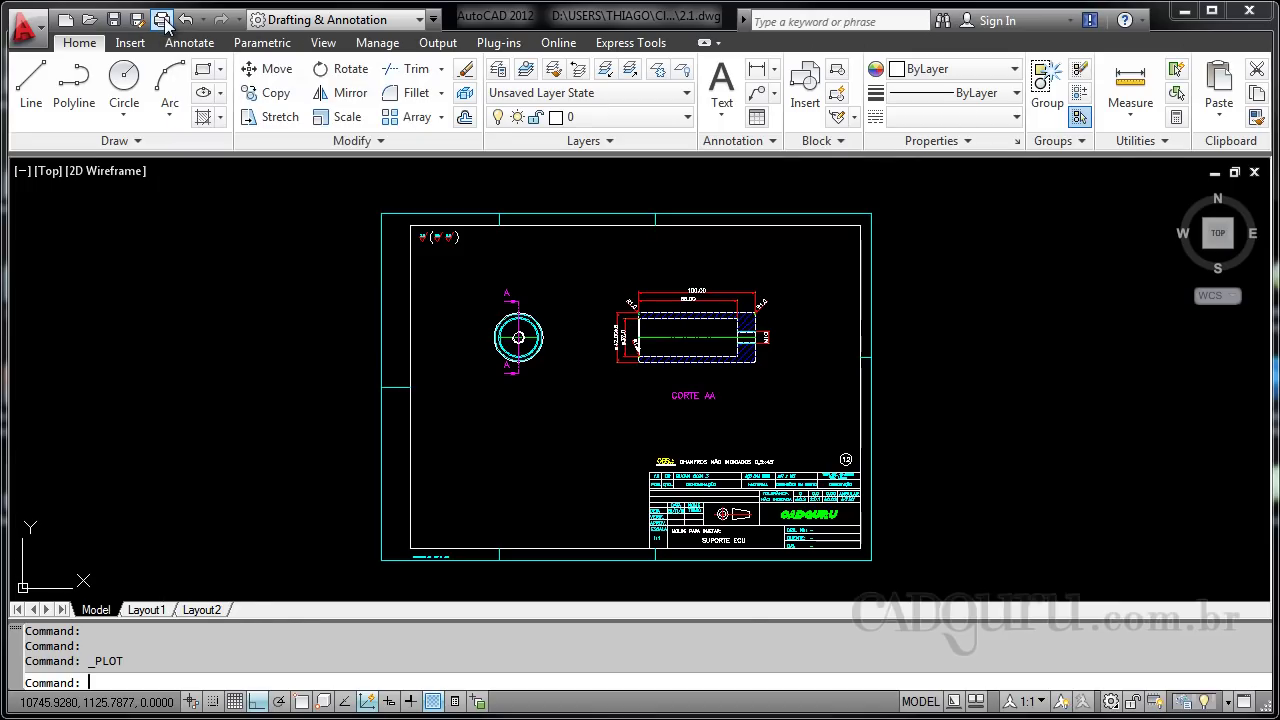
left_click_drag(599, 91, 579, 82)
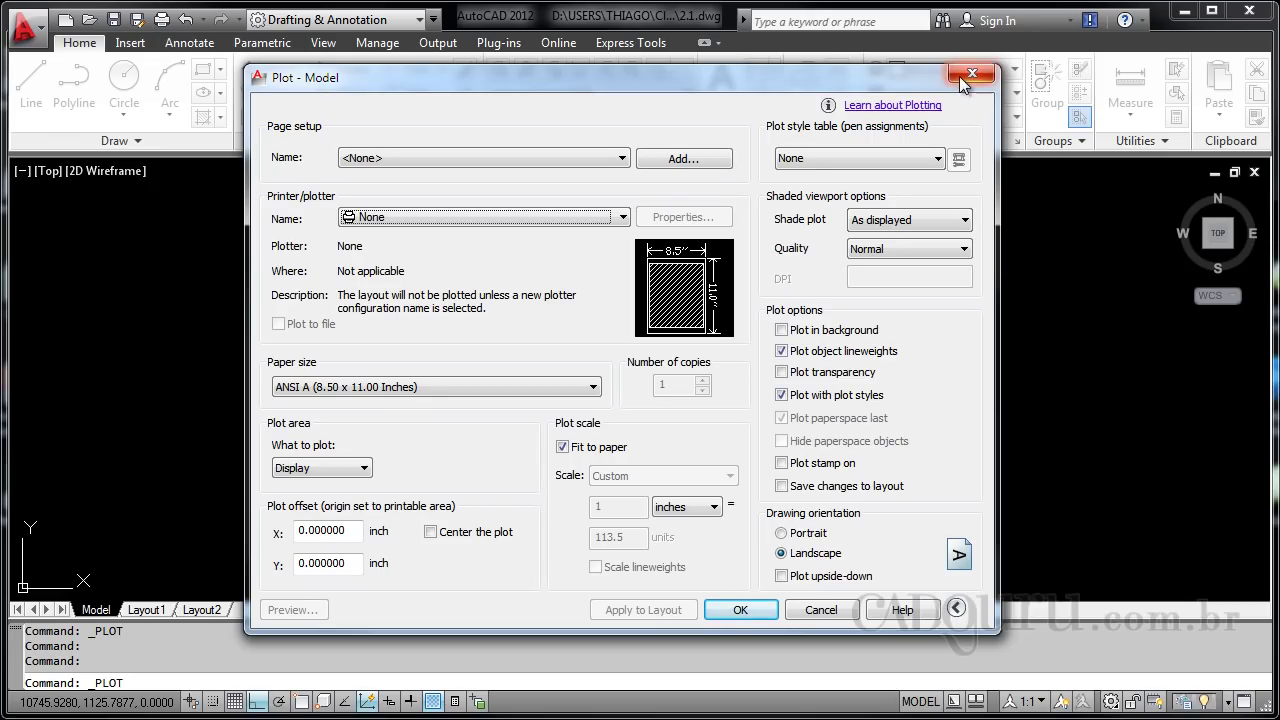
left_click(972, 73)
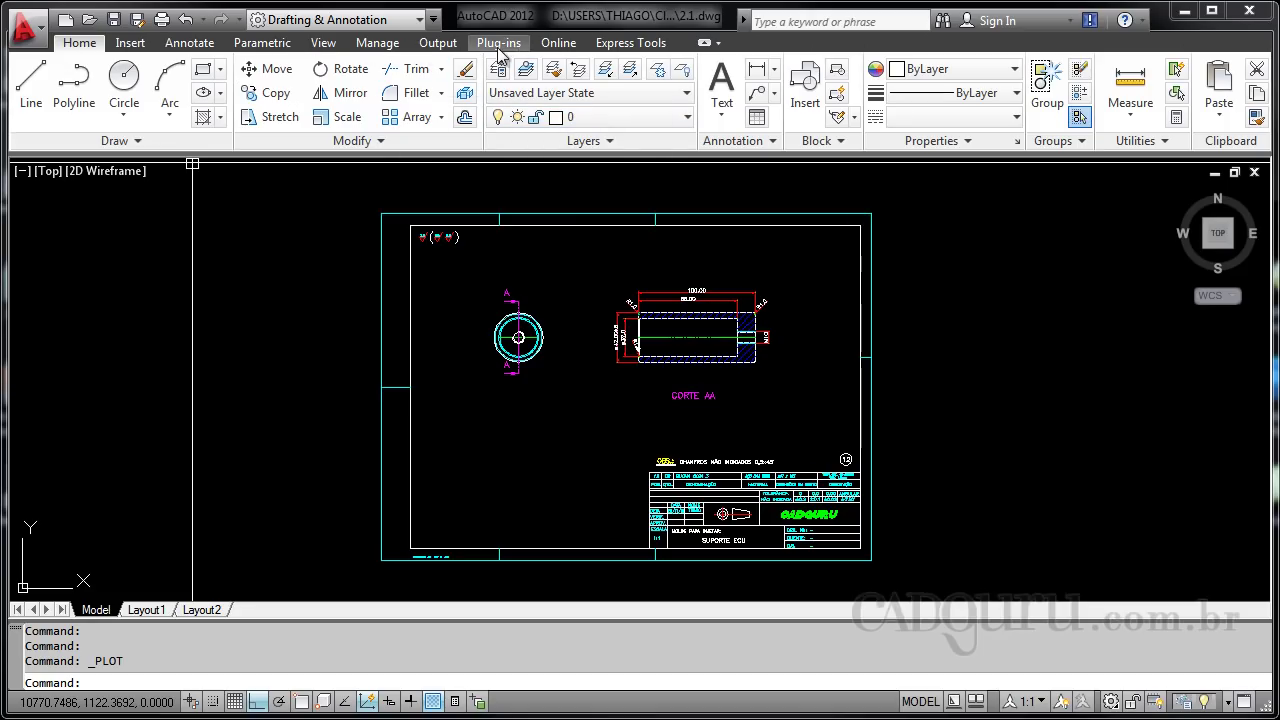
On the Output tab, open Plot - Model and close it again without plotting.
left_click(447, 45)
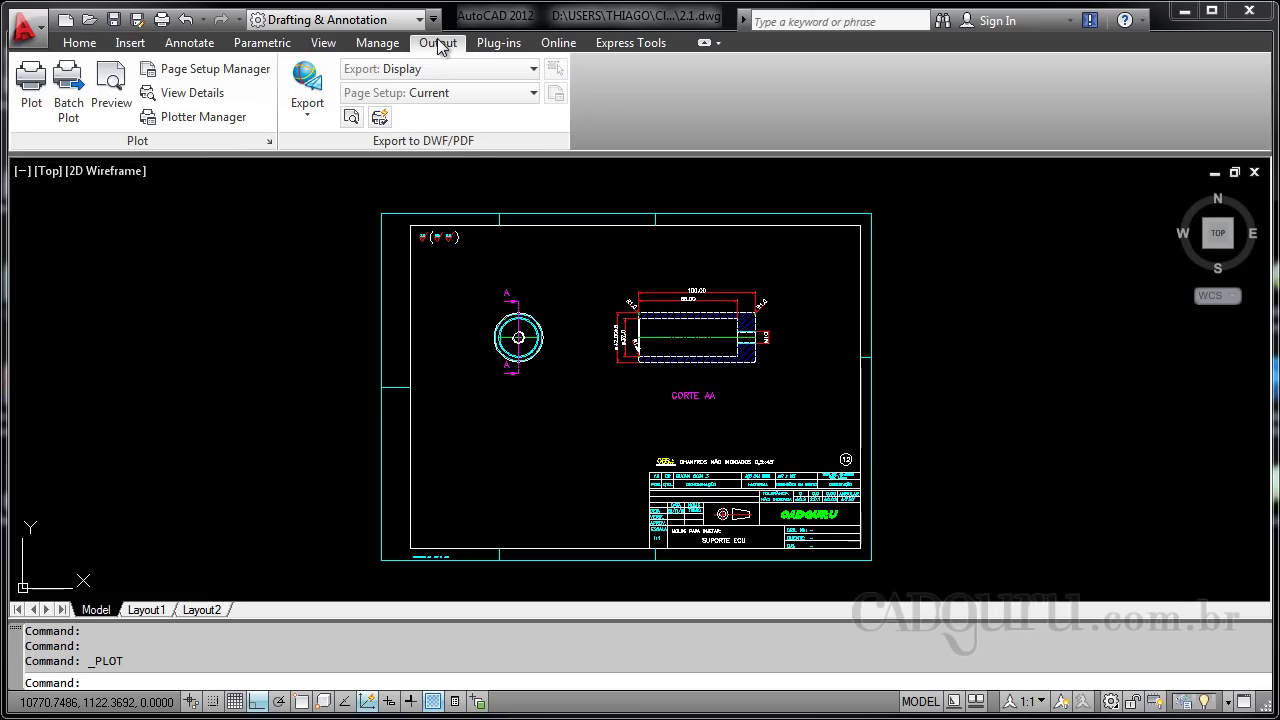
left_click(33, 92)
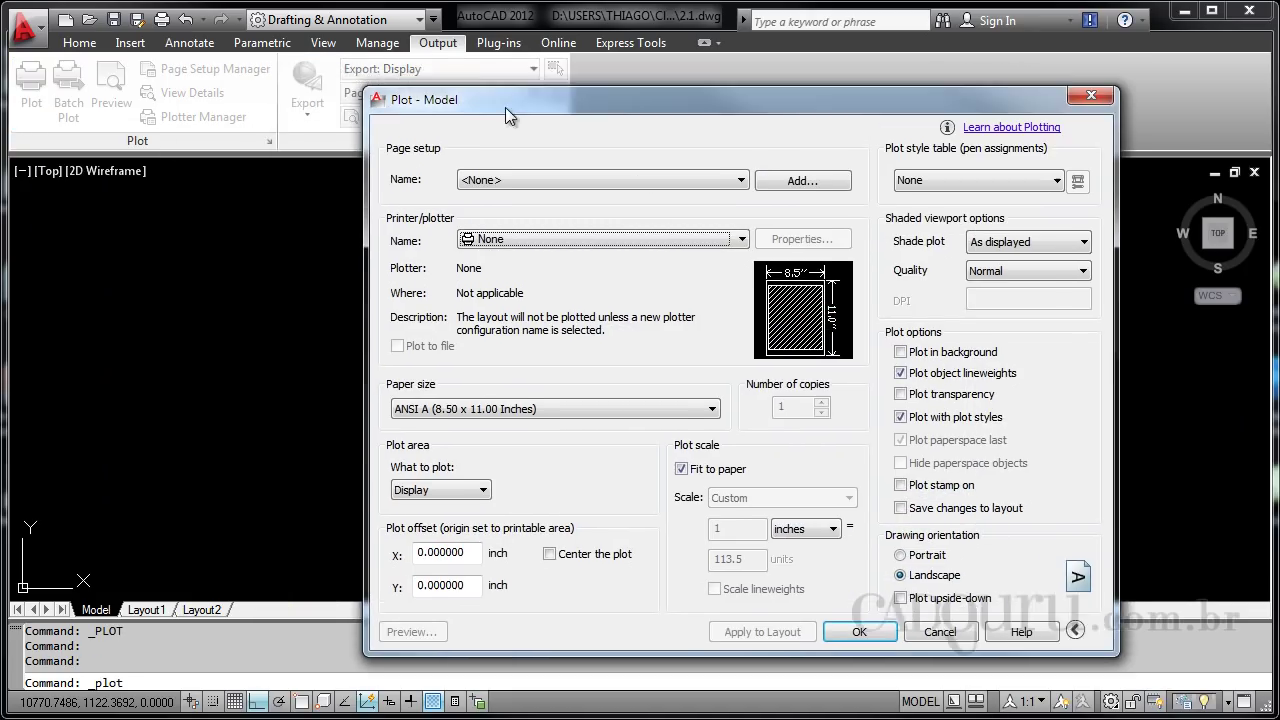
left_click_drag(505, 107, 428, 84)
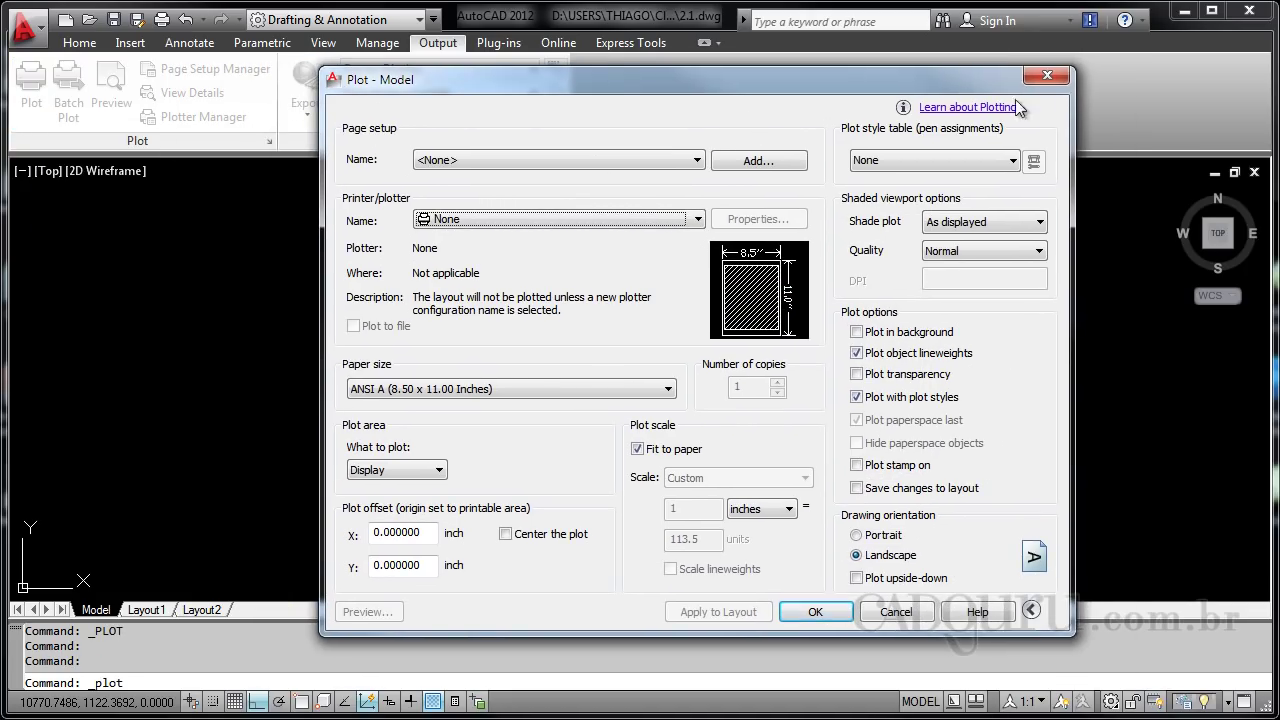
left_click(1046, 76)
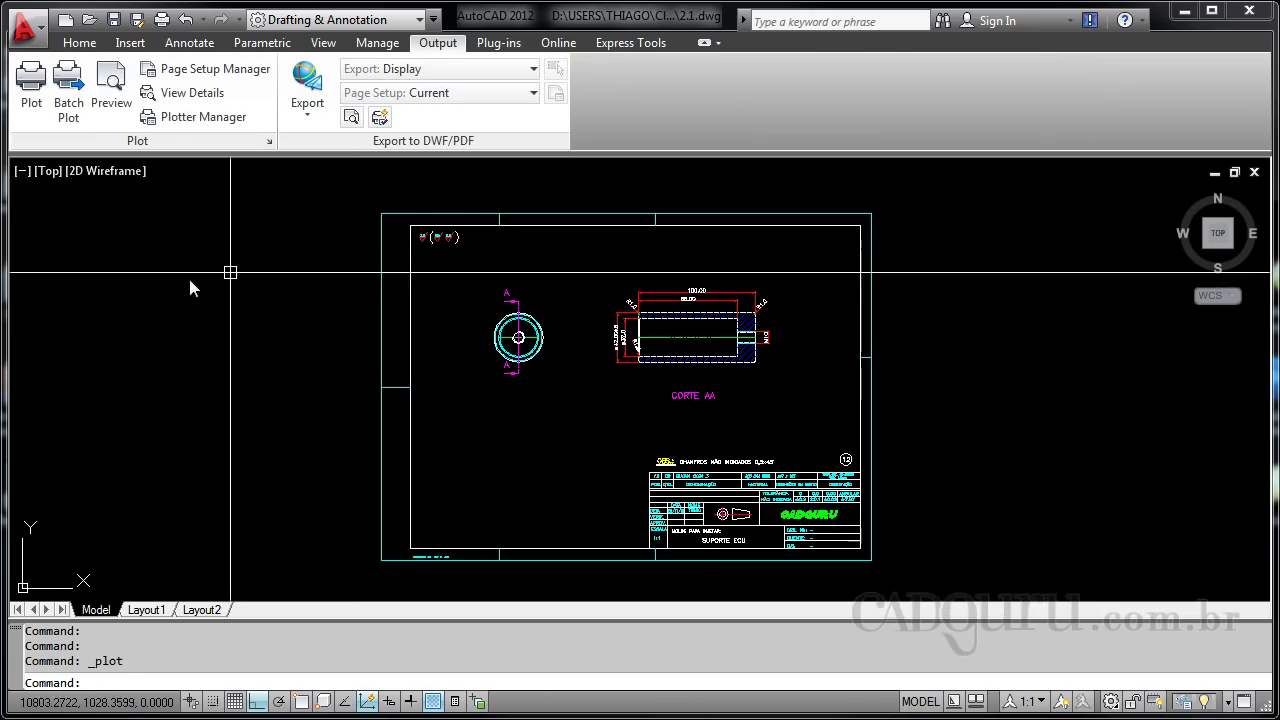
Open the Application menu and dismiss it without choosing a command.
left_click(188, 275)
left_click(120, 250)
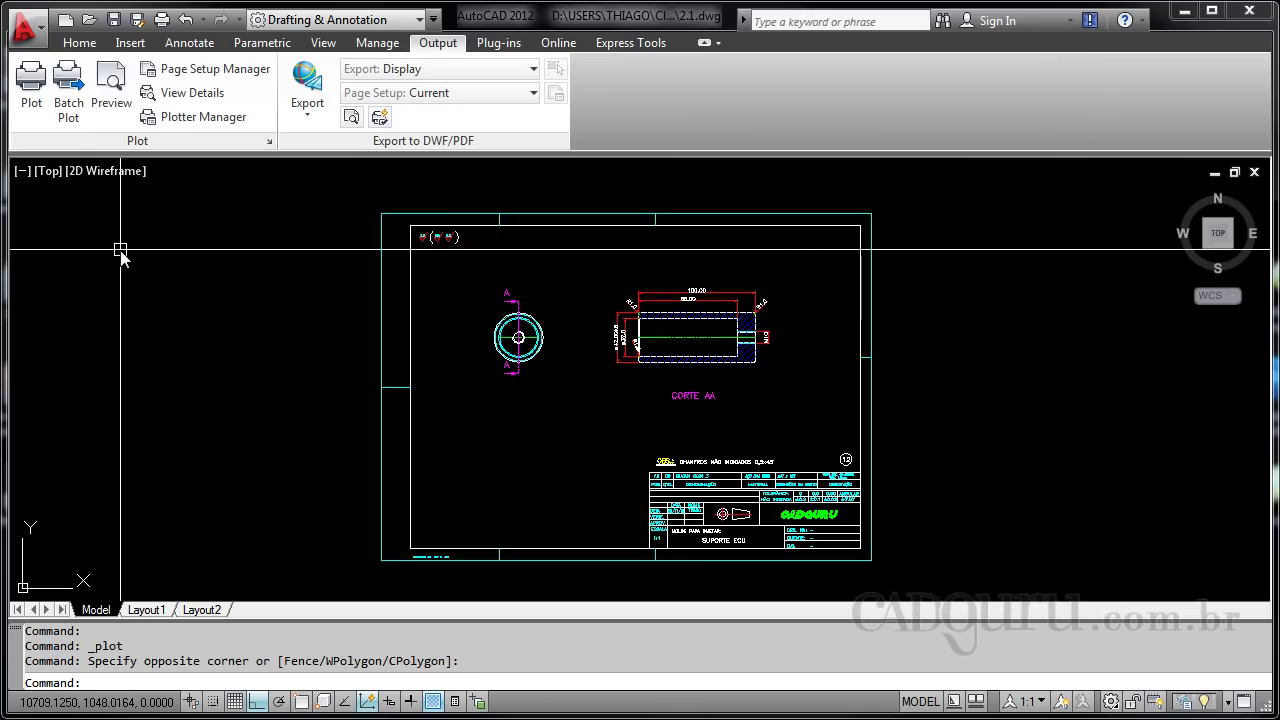
left_click(30, 30)
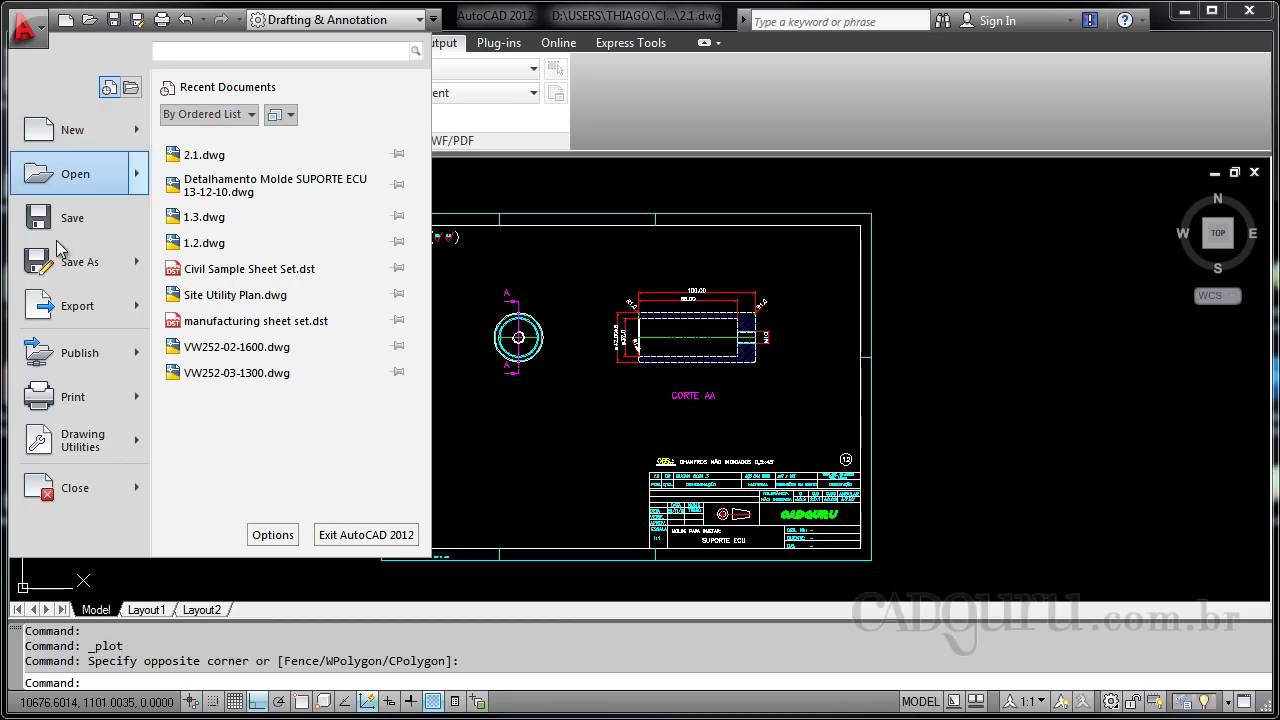
left_click(55, 402)
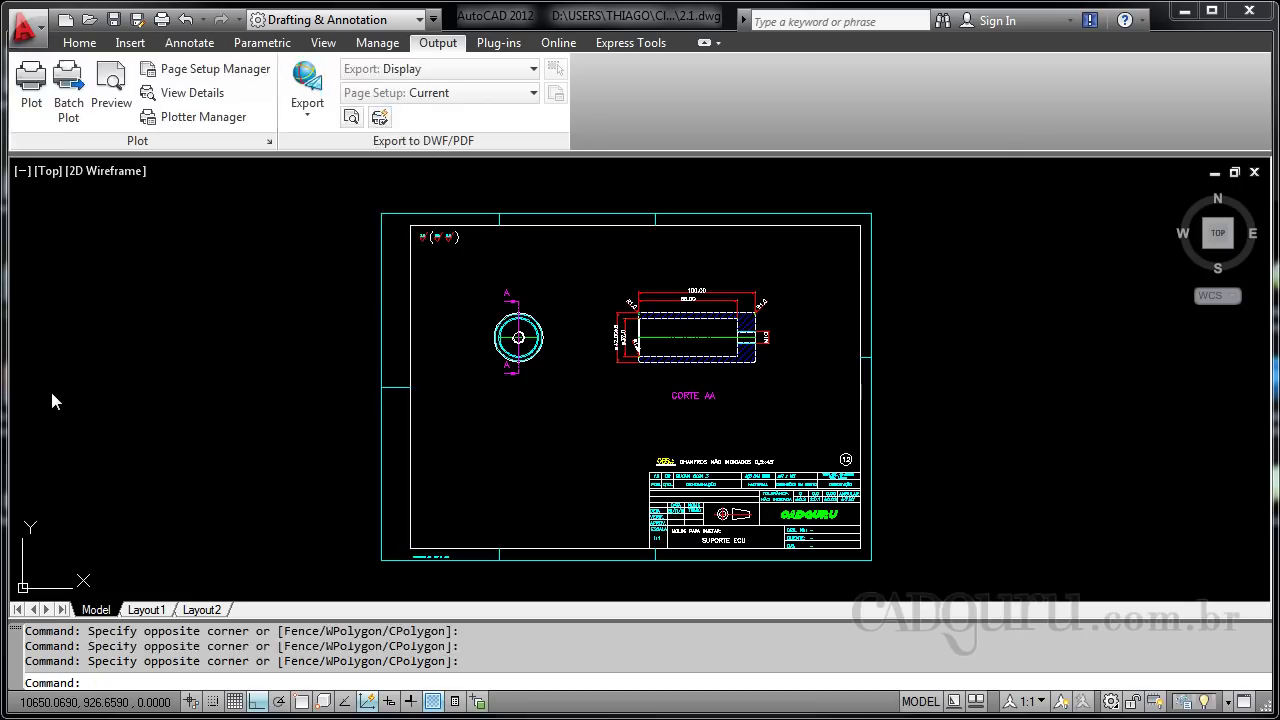
Open and cancel Plot - Model twice, from Output and with Ctrl+P, returning to Home.
left_click_drag(516, 97, 584, 102)
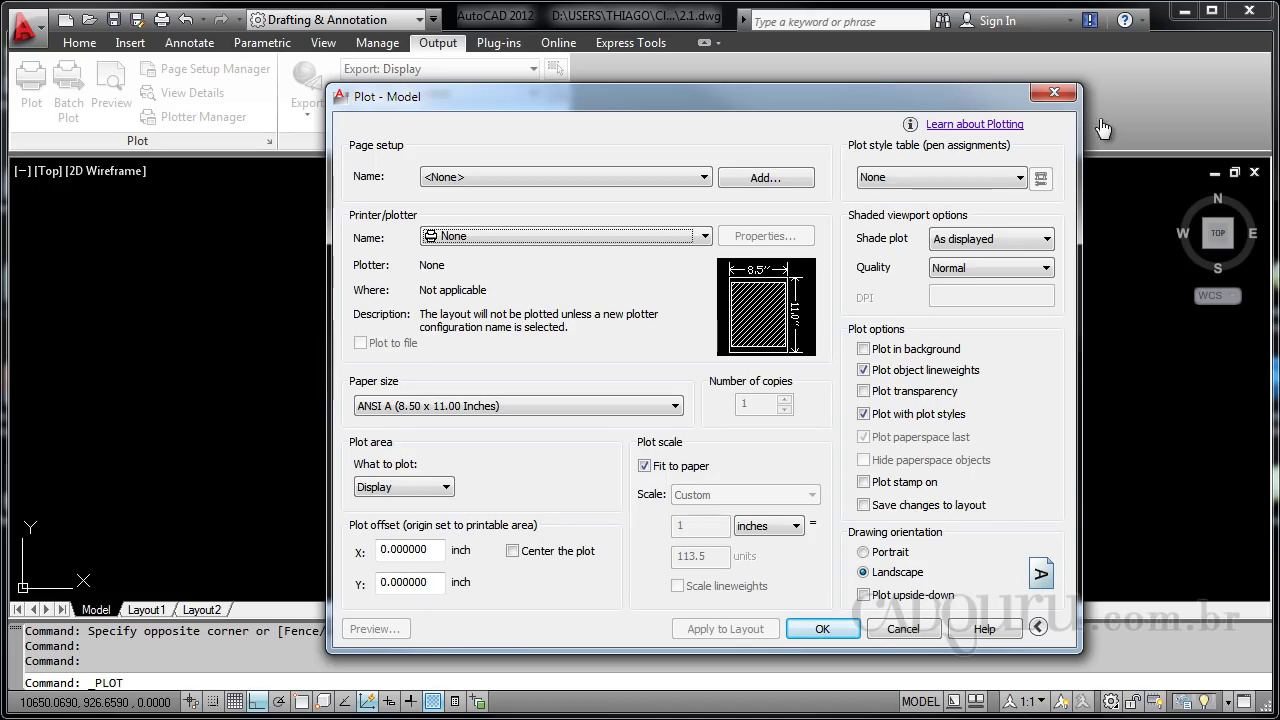
left_click(1054, 92)
left_click(982, 220)
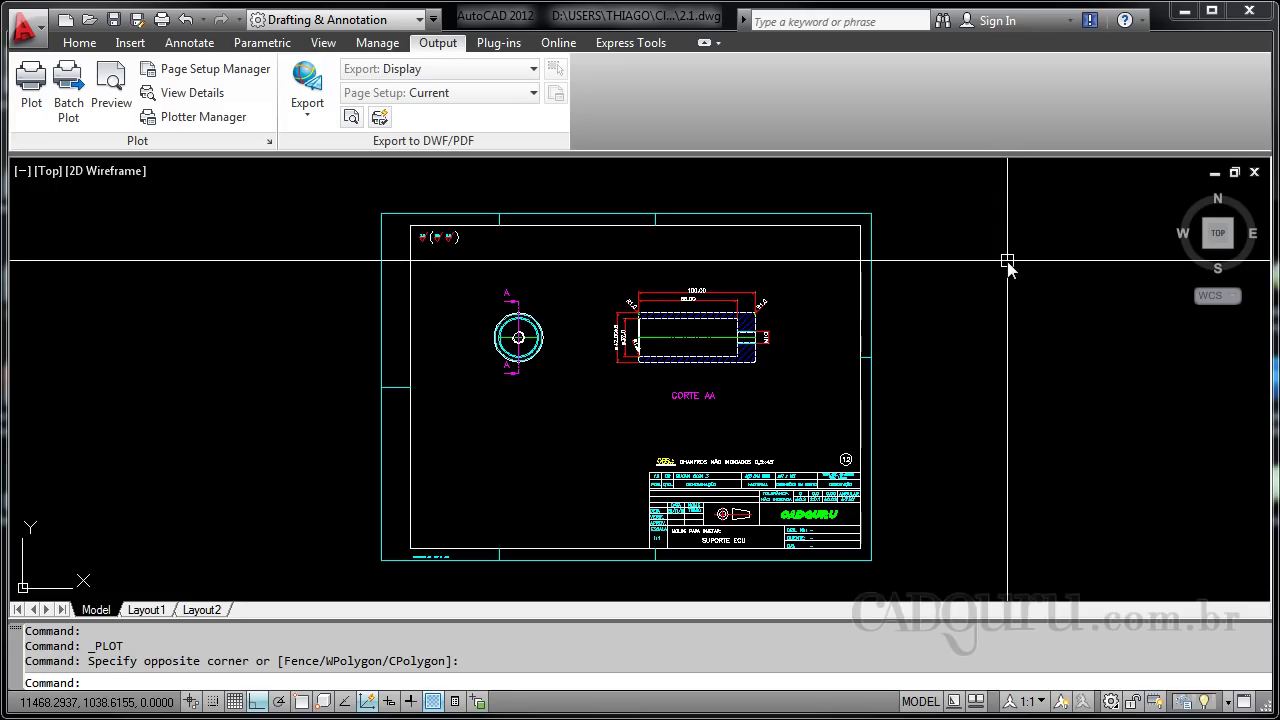
key("ctrl+p")
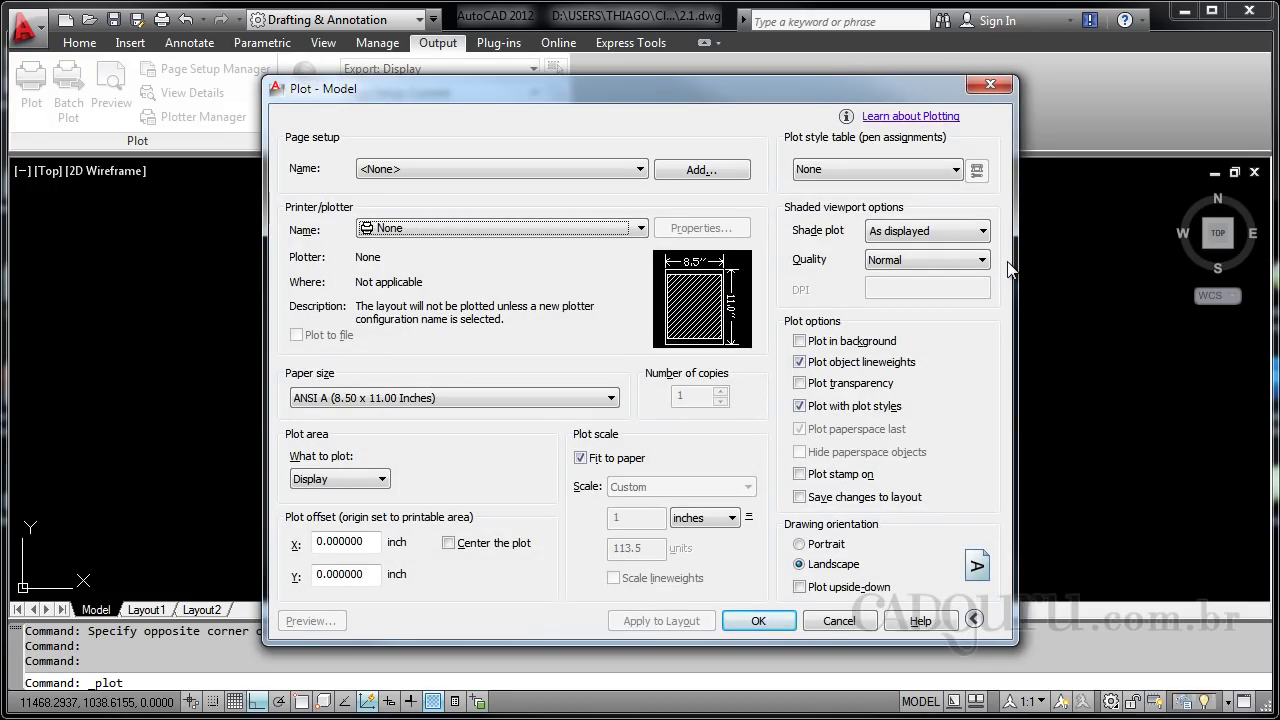
key("Escape")
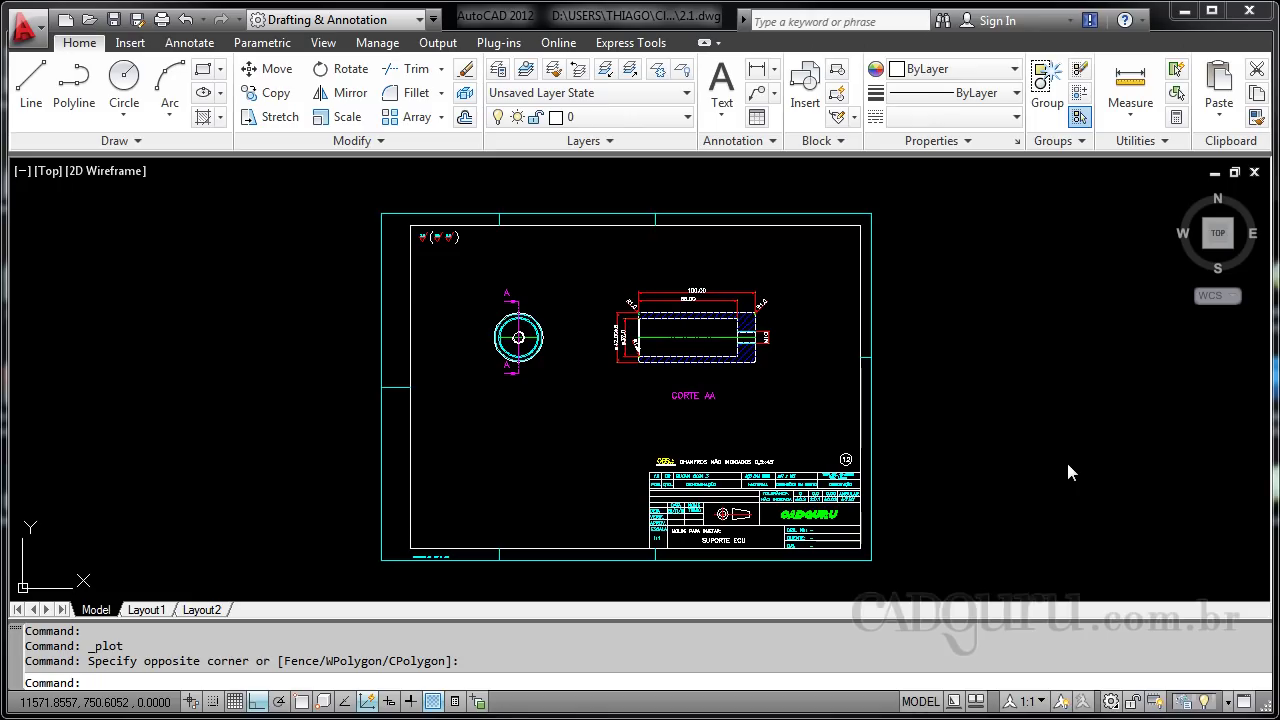
Open Plot - Model with Ctrl+P and check the page setup list, keeping <None>.
left_click(1023, 418)
left_click(1001, 394)
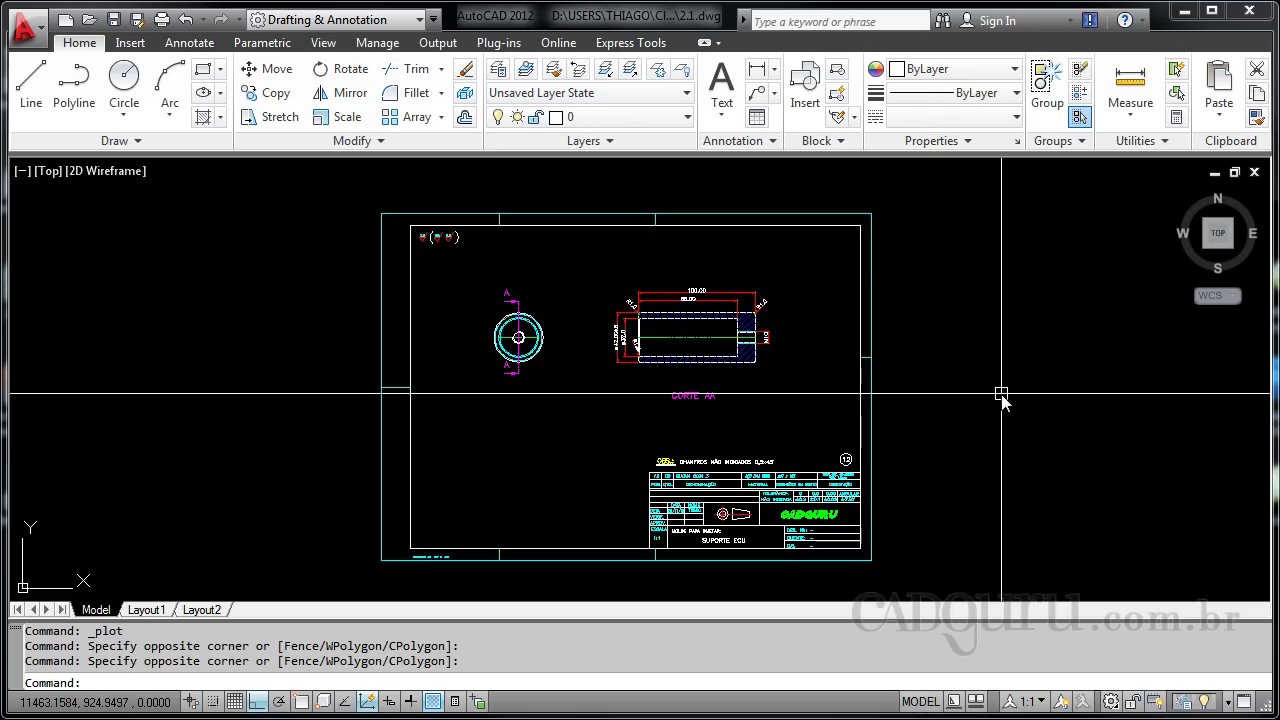
key("ctrl+p")
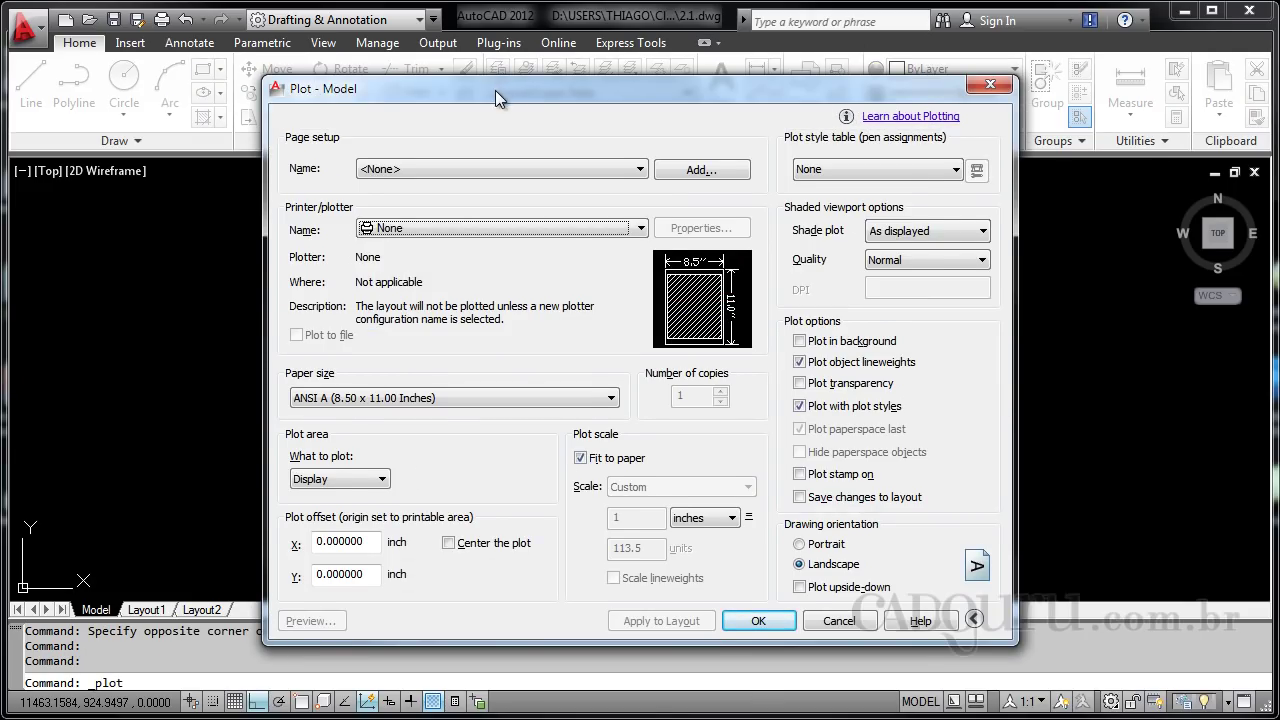
left_click_drag(495, 90, 513, 88)
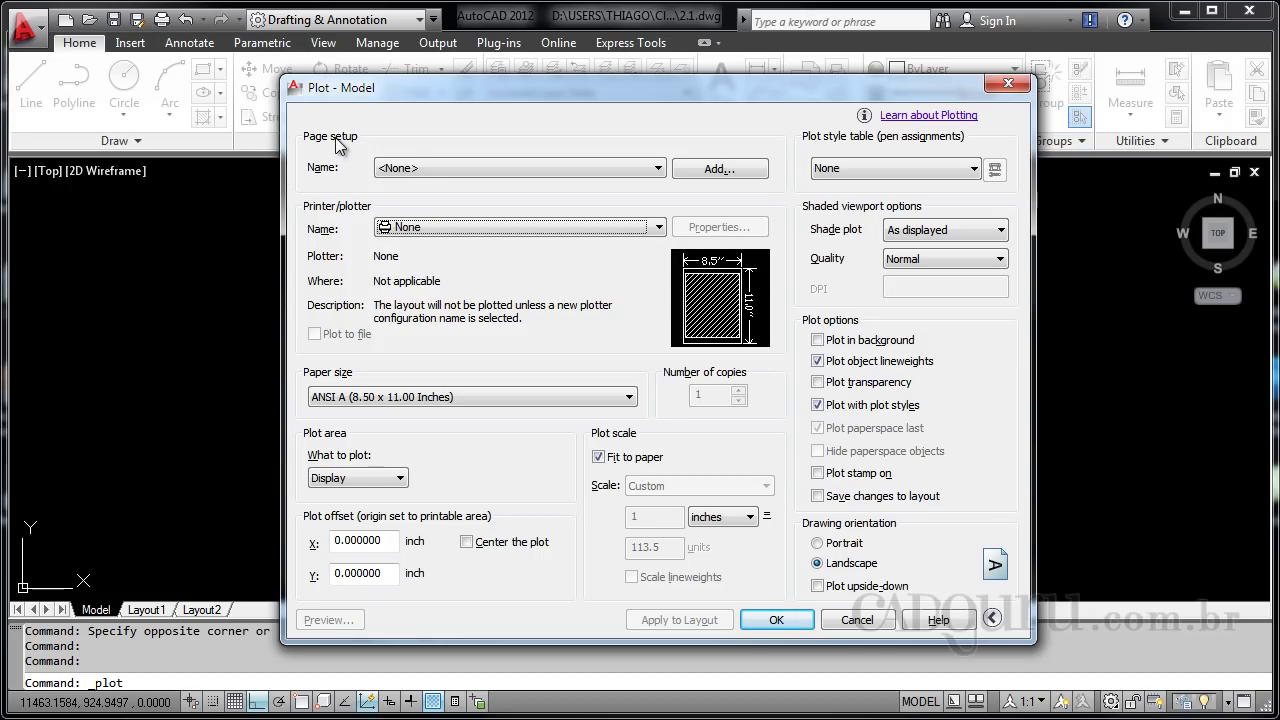
left_click(465, 170)
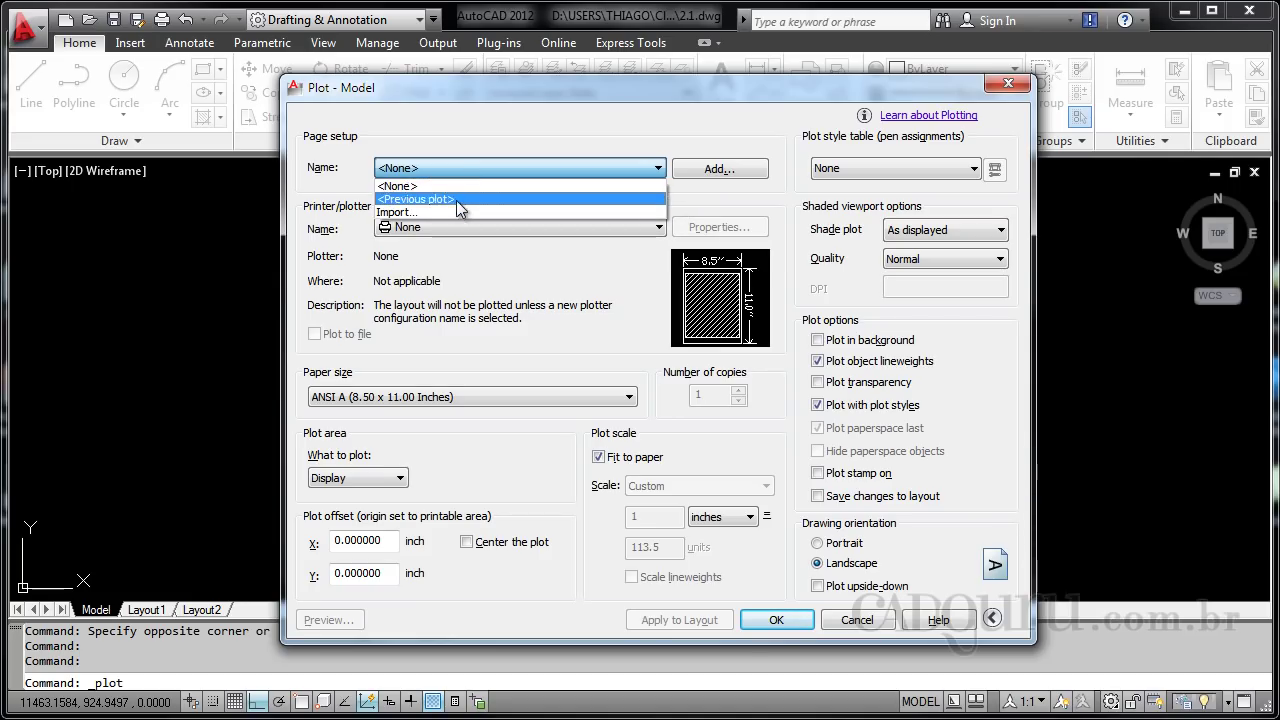
left_click(524, 126)
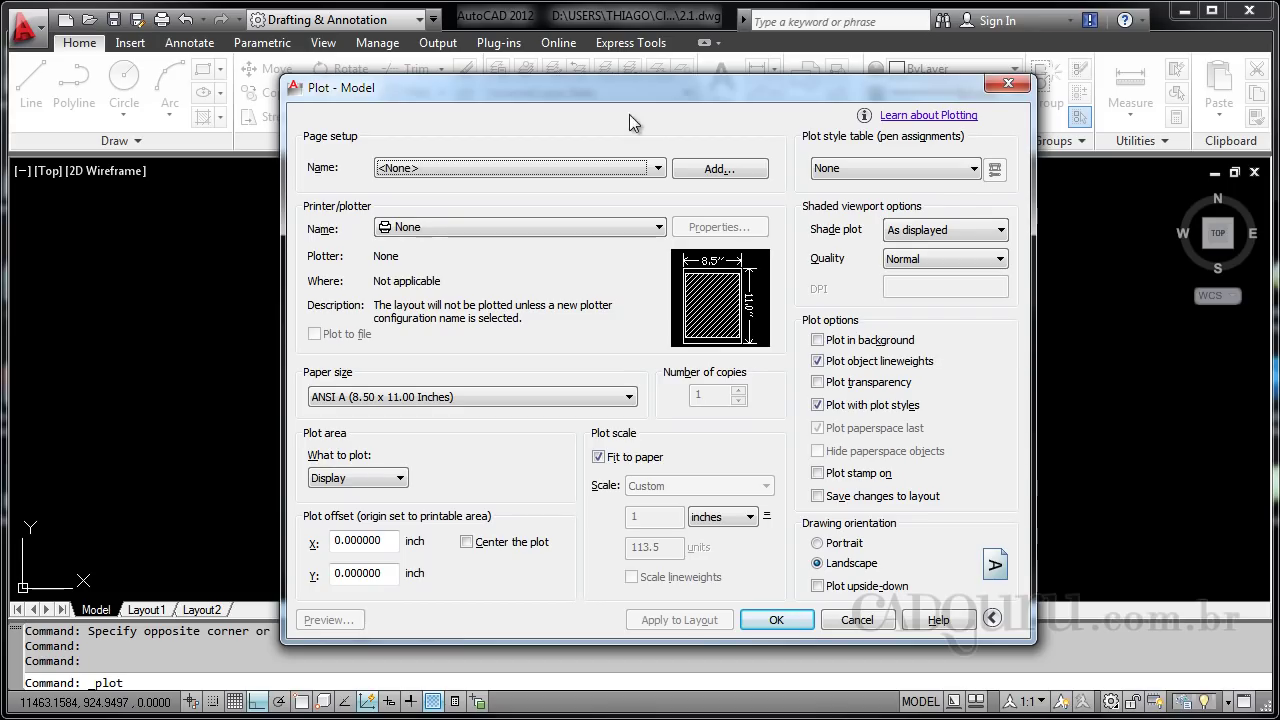
Start adding a named page setup, cancel it, and leave page setup at <None>.
left_click(721, 170)
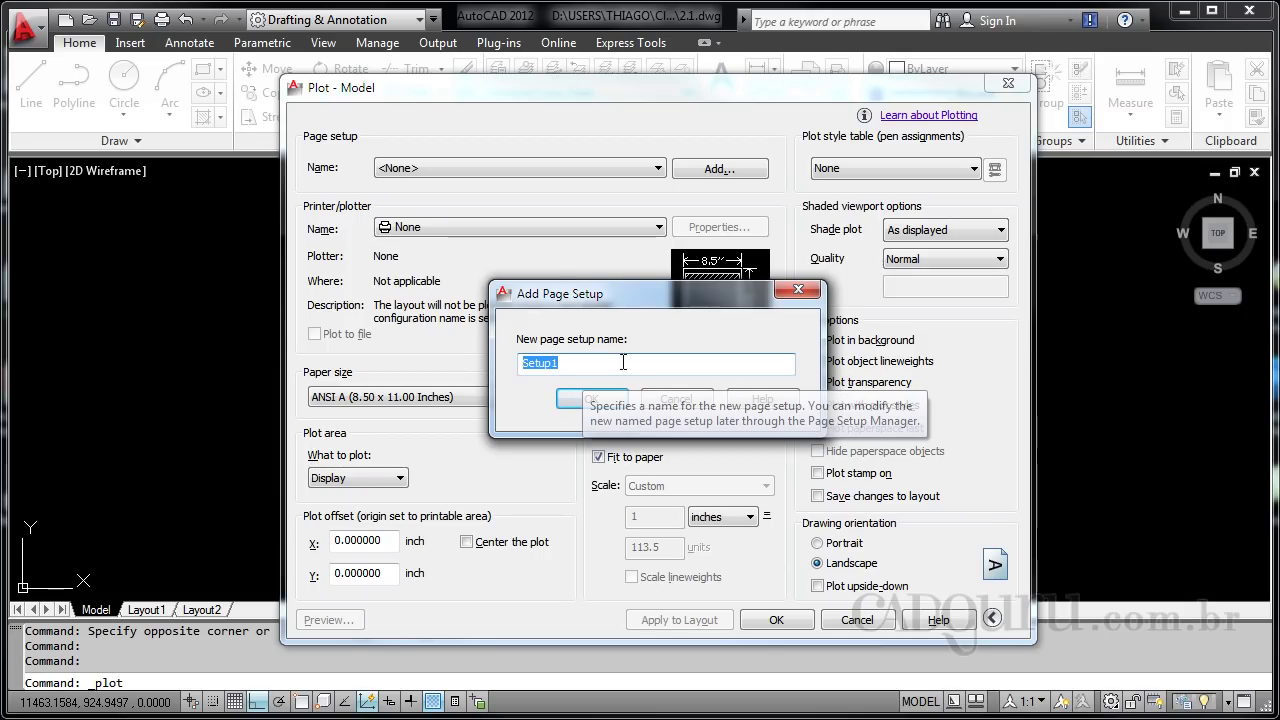
left_click(798, 290)
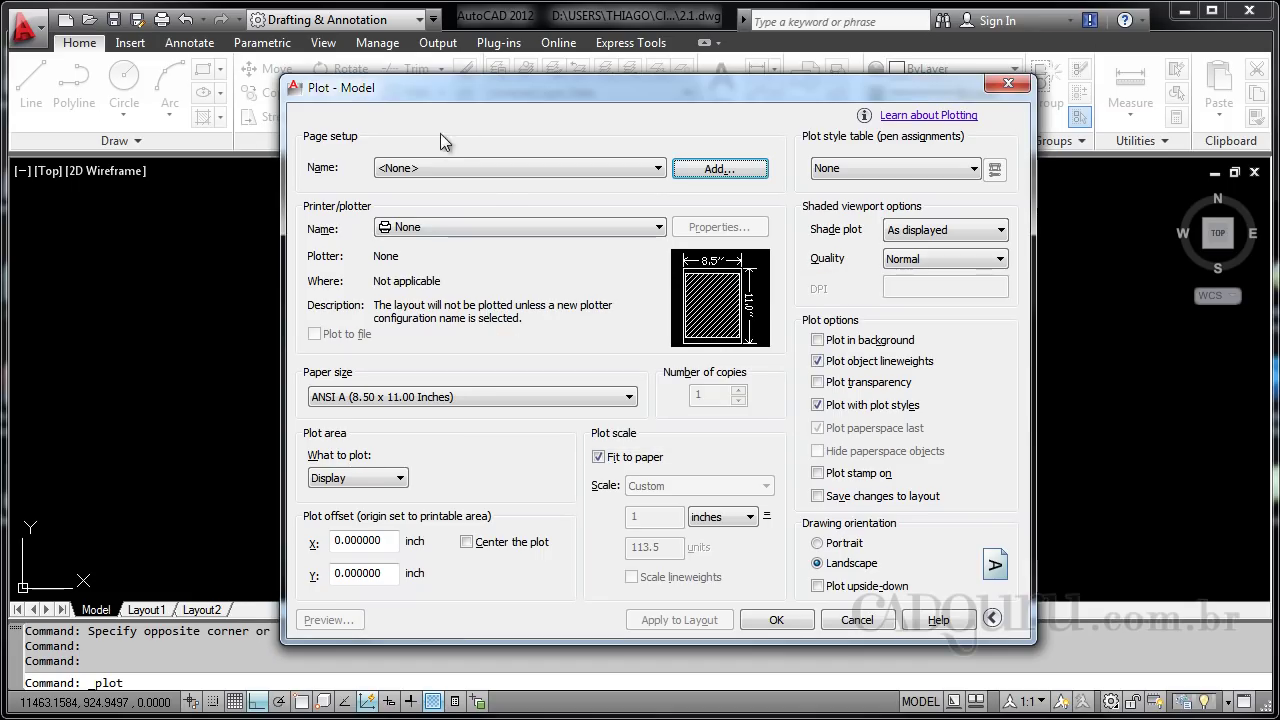
left_click(503, 170)
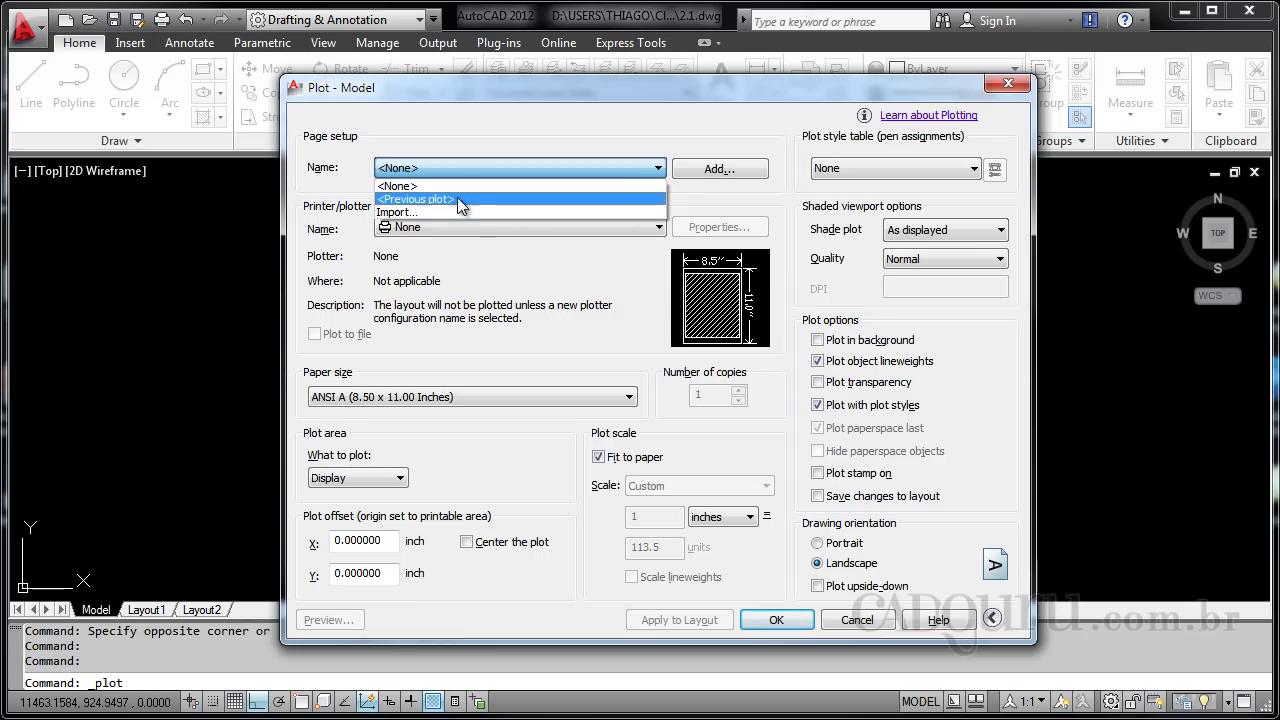
left_click(552, 127)
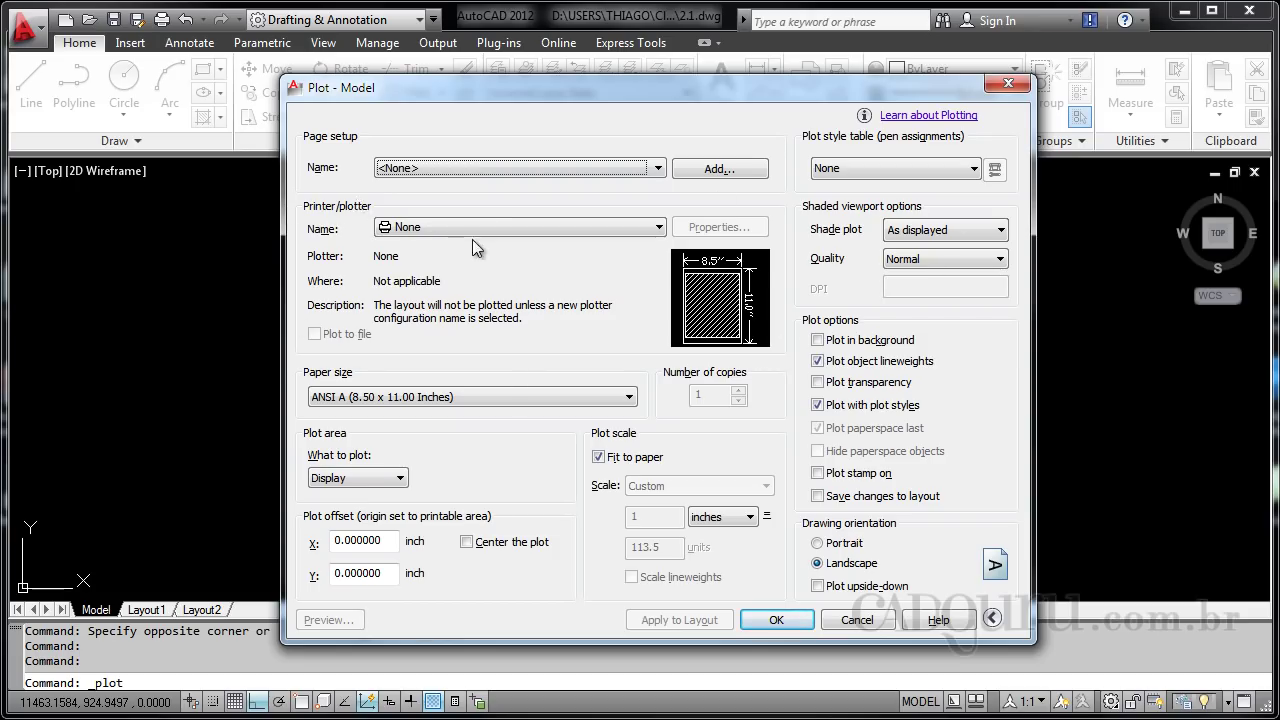
Set the printer to CutePDF Writer, then switch to the Notepad note with its download link.
left_click(509, 228)
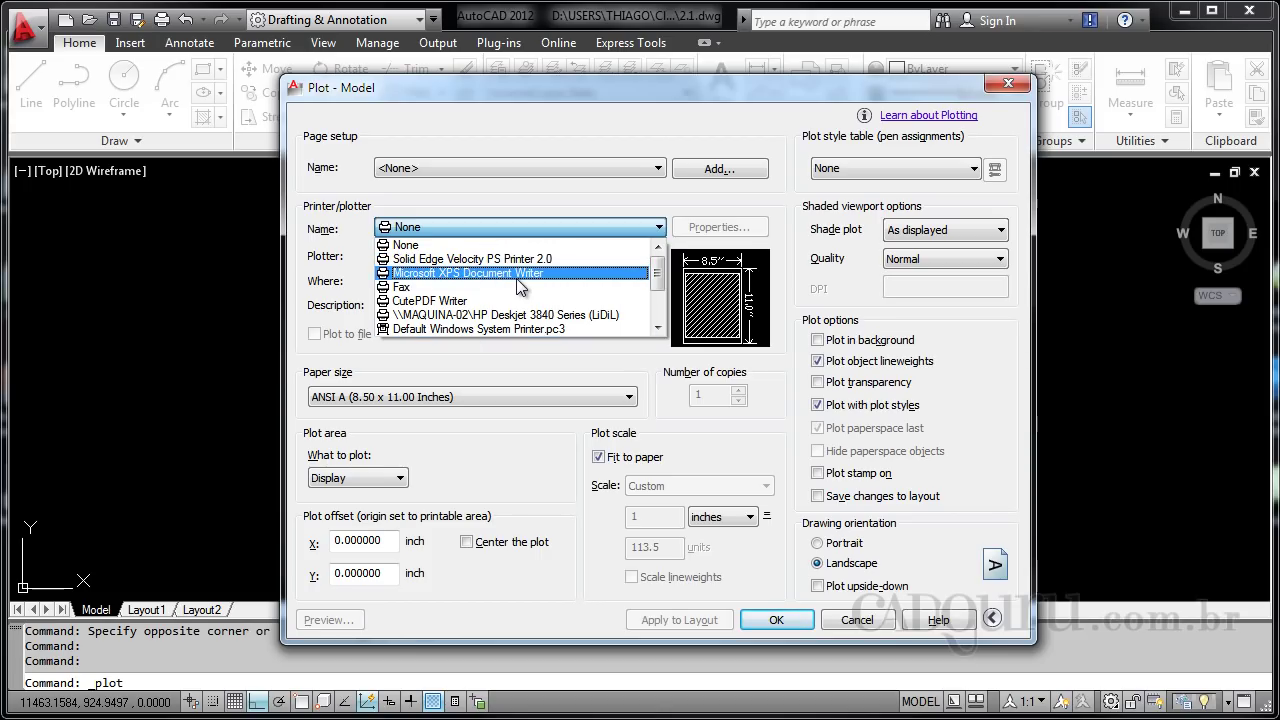
left_click(469, 303)
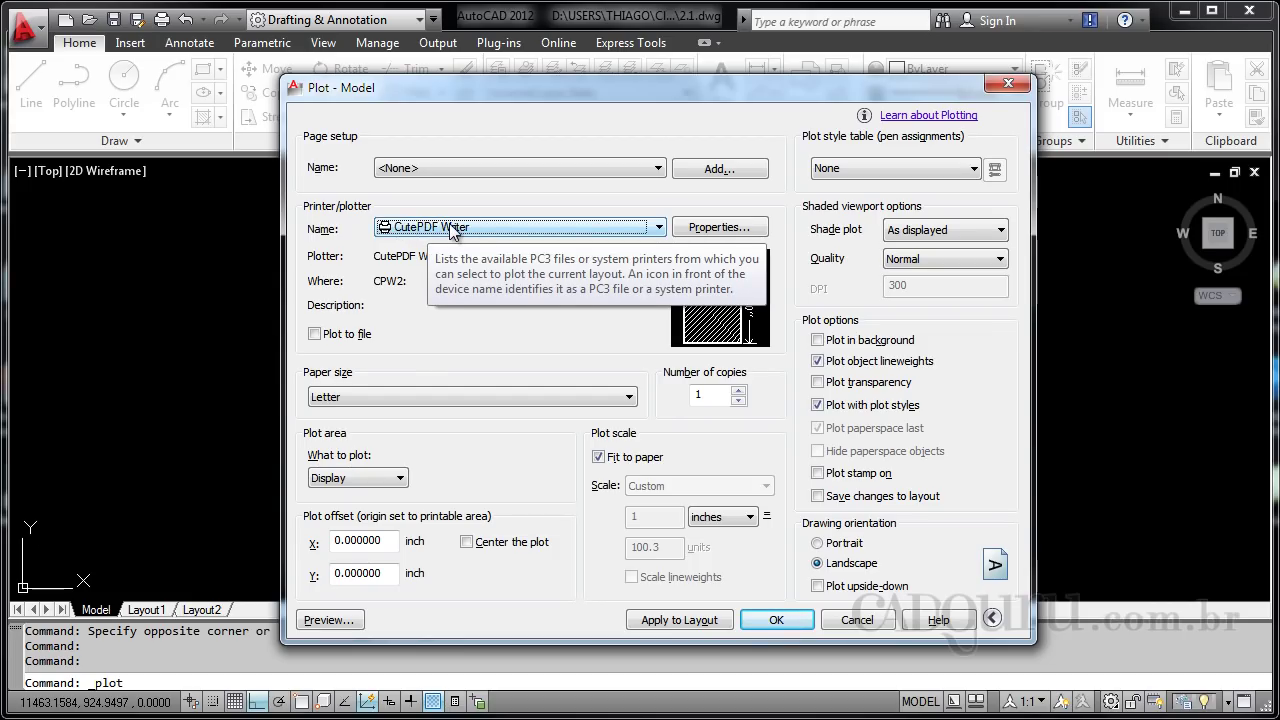
key("alt+Tab")
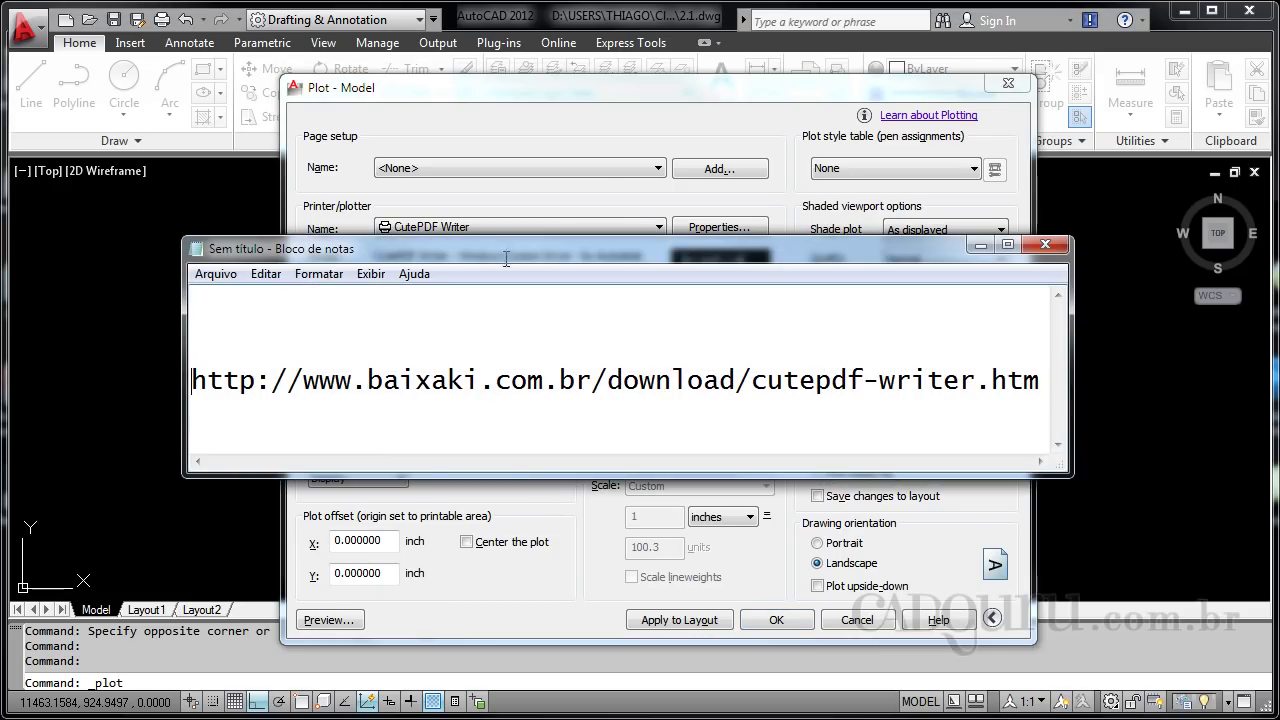
Minimize the Notepad note holding the CutePDF Writer download link.
left_click_drag(613, 248, 631, 238)
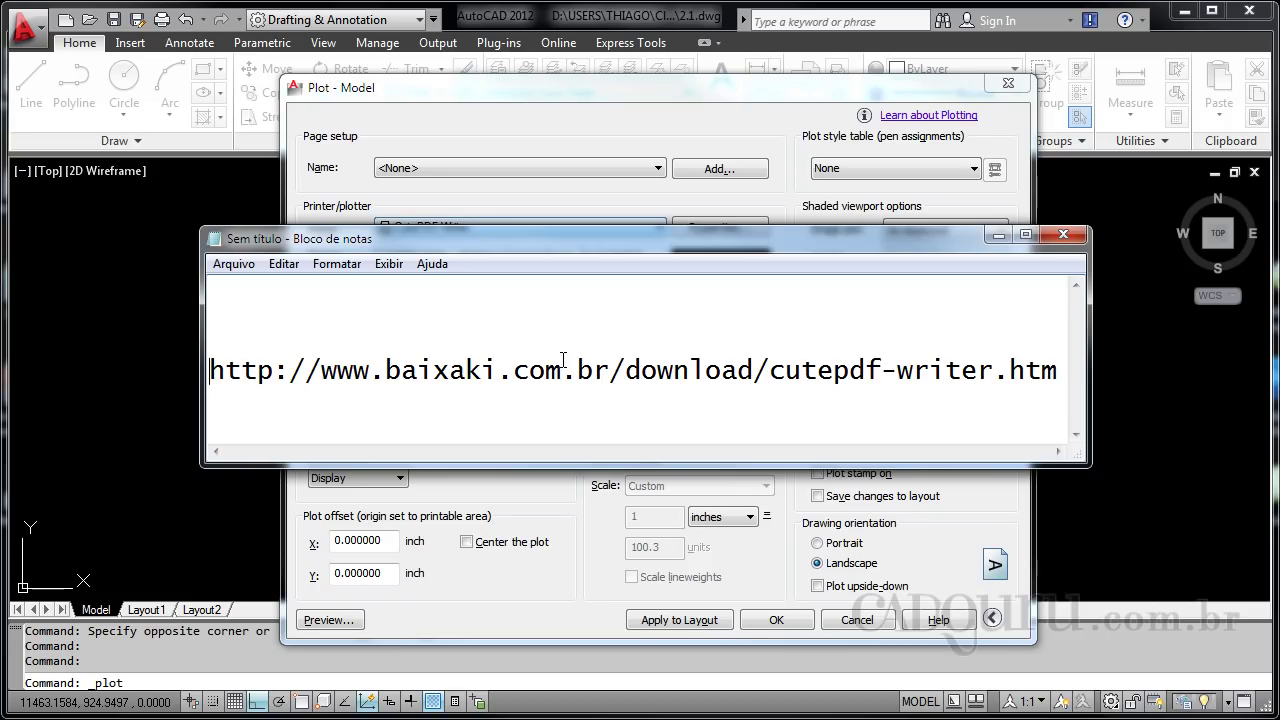
left_click(998, 234)
Reselect CutePDF Writer from the Printer/plotter Name list.
left_click(500, 234)
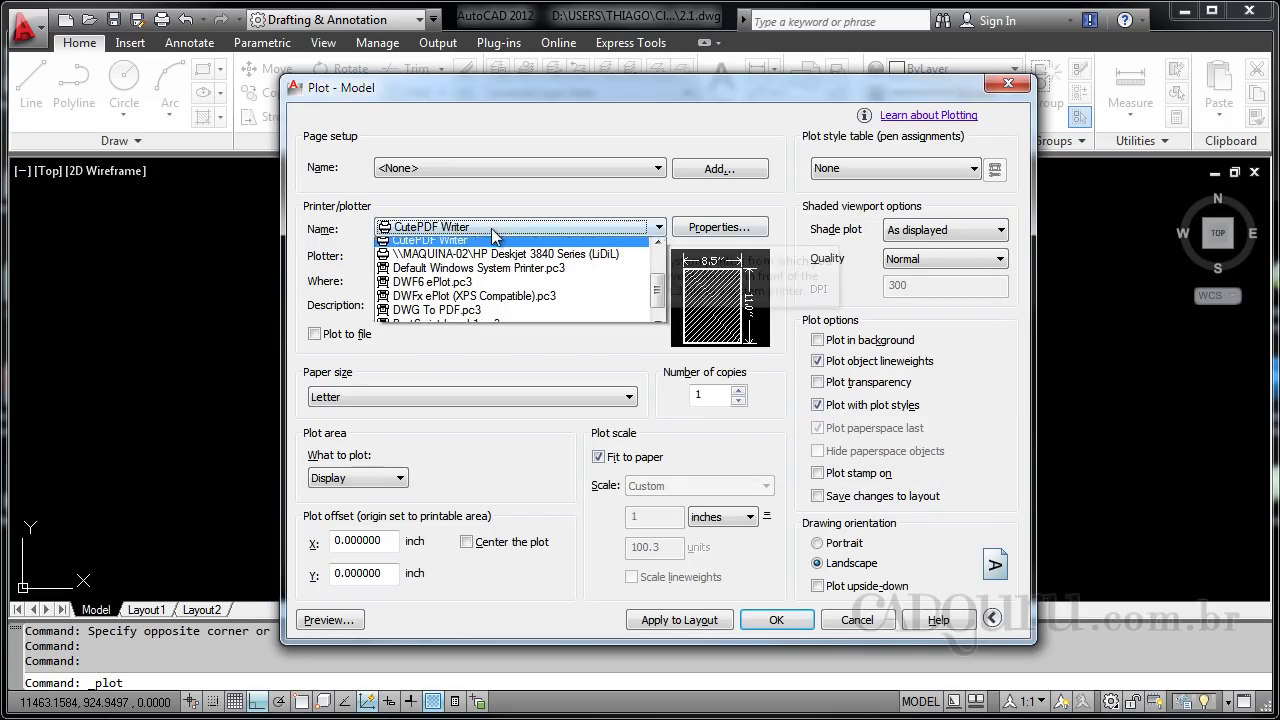
scroll(463, 330, "up", 2)
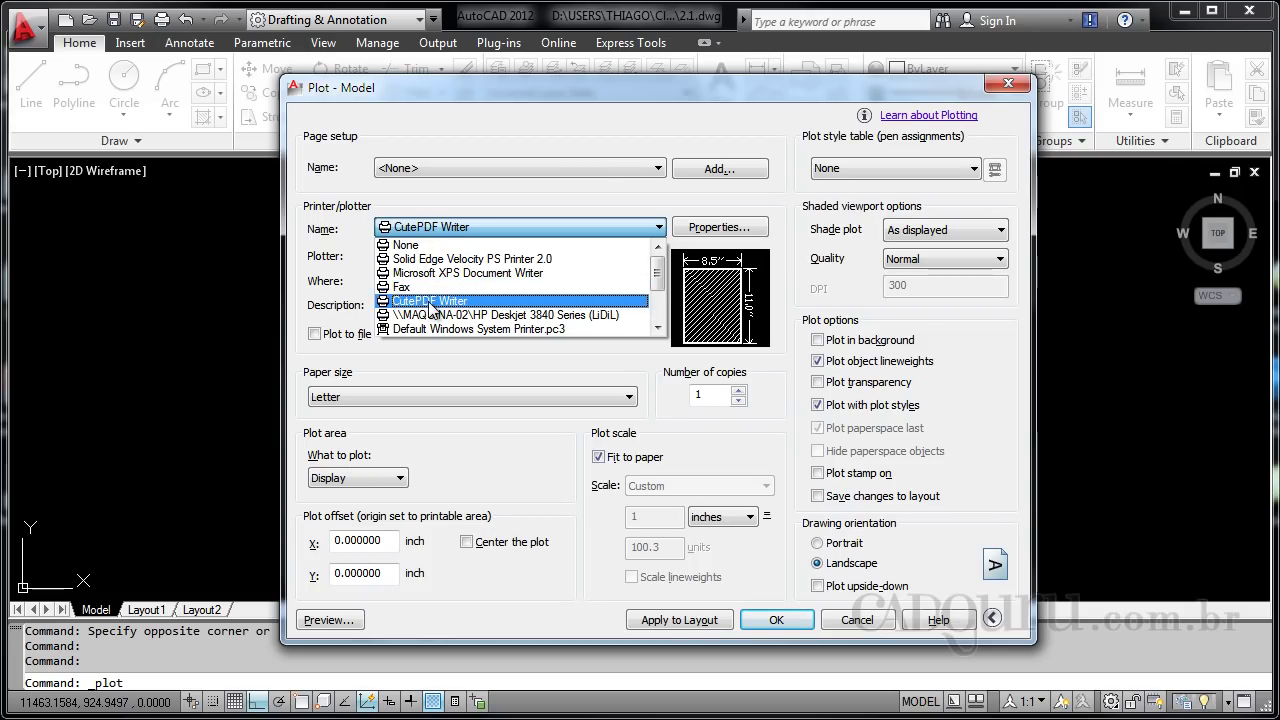
left_click(431, 301)
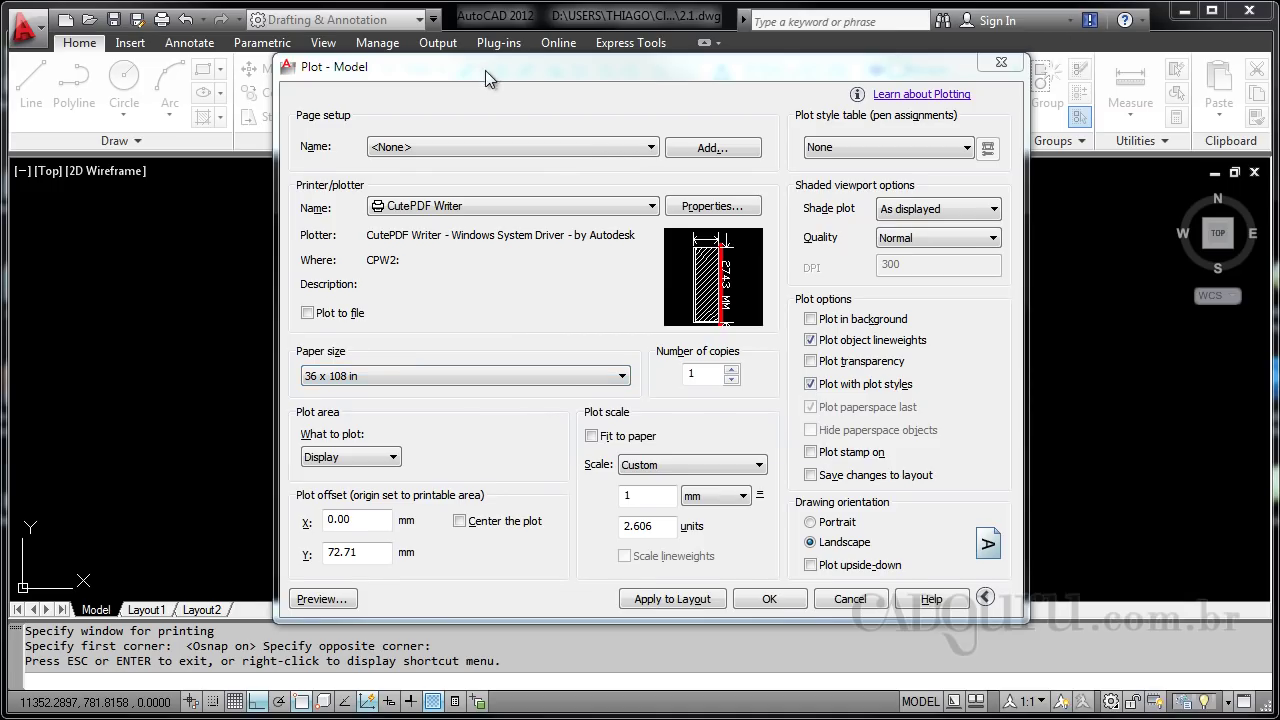
Check the drawing behind the dialog, then set the paper size to A3 (297 x 420 mm).
left_click_drag(485, 70, 445, 565)
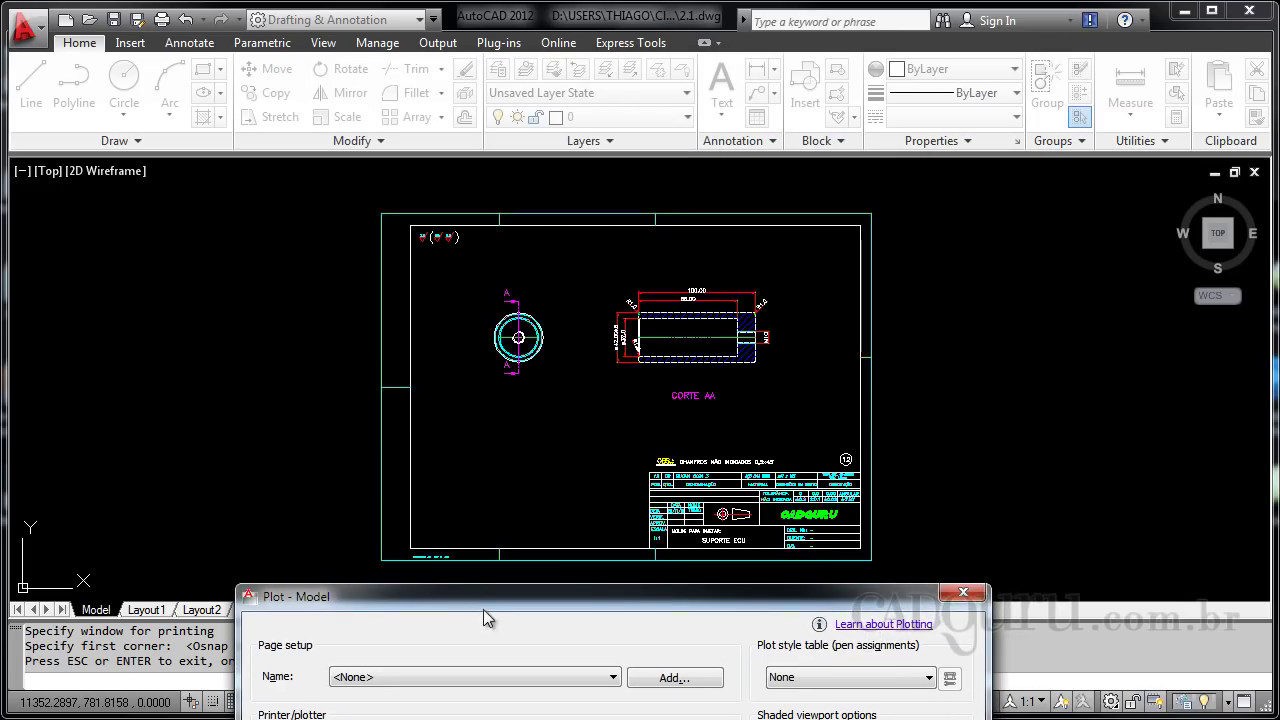
left_click_drag(509, 599, 543, 53)
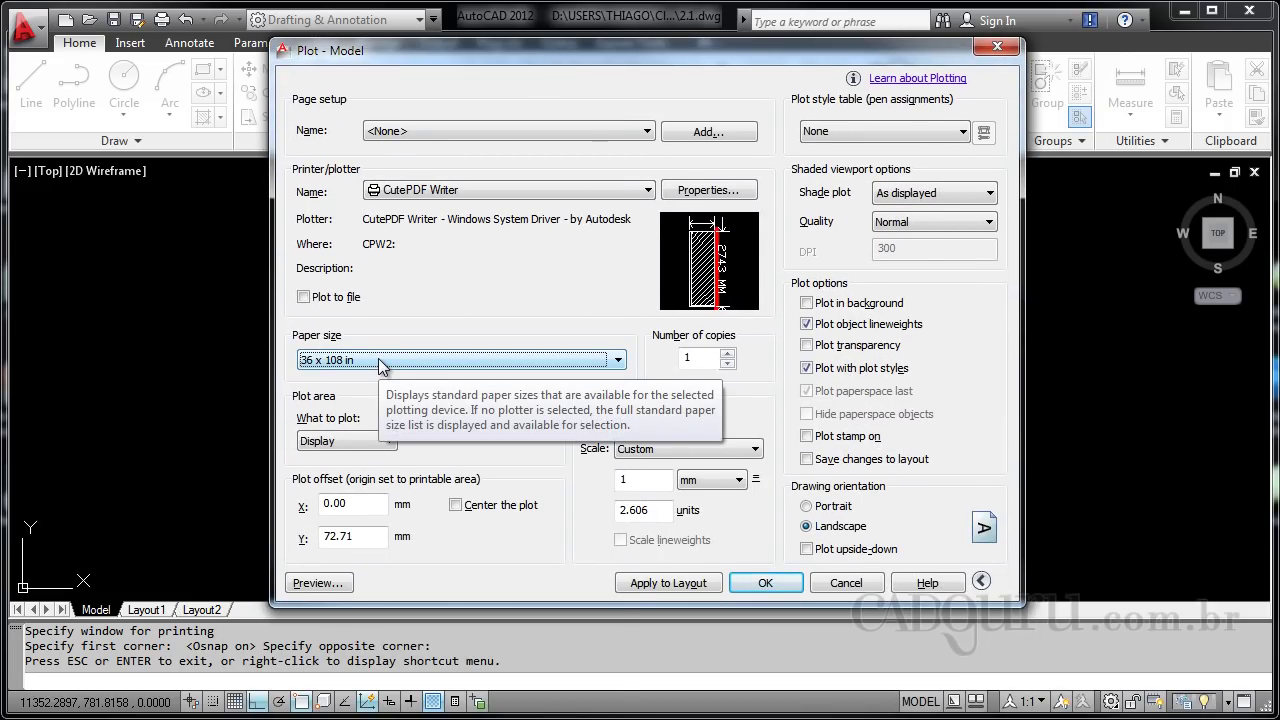
left_click(378, 358)
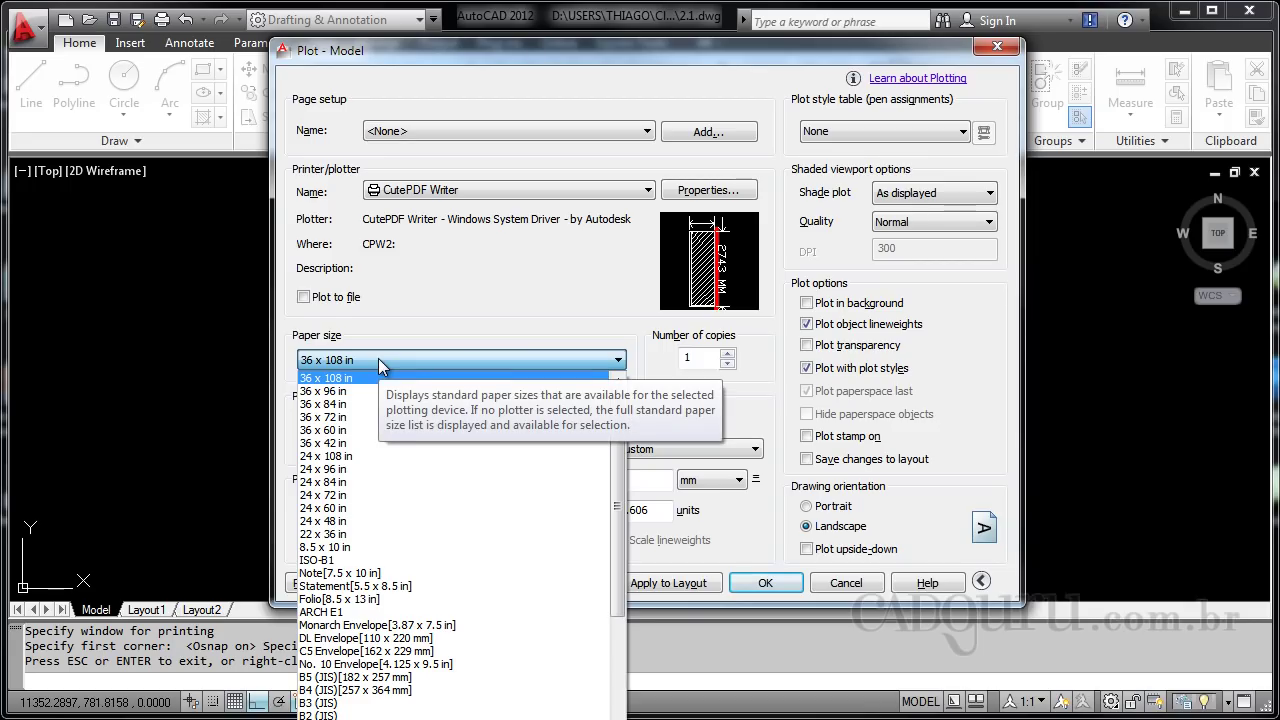
scroll(365, 590, "down", 5)
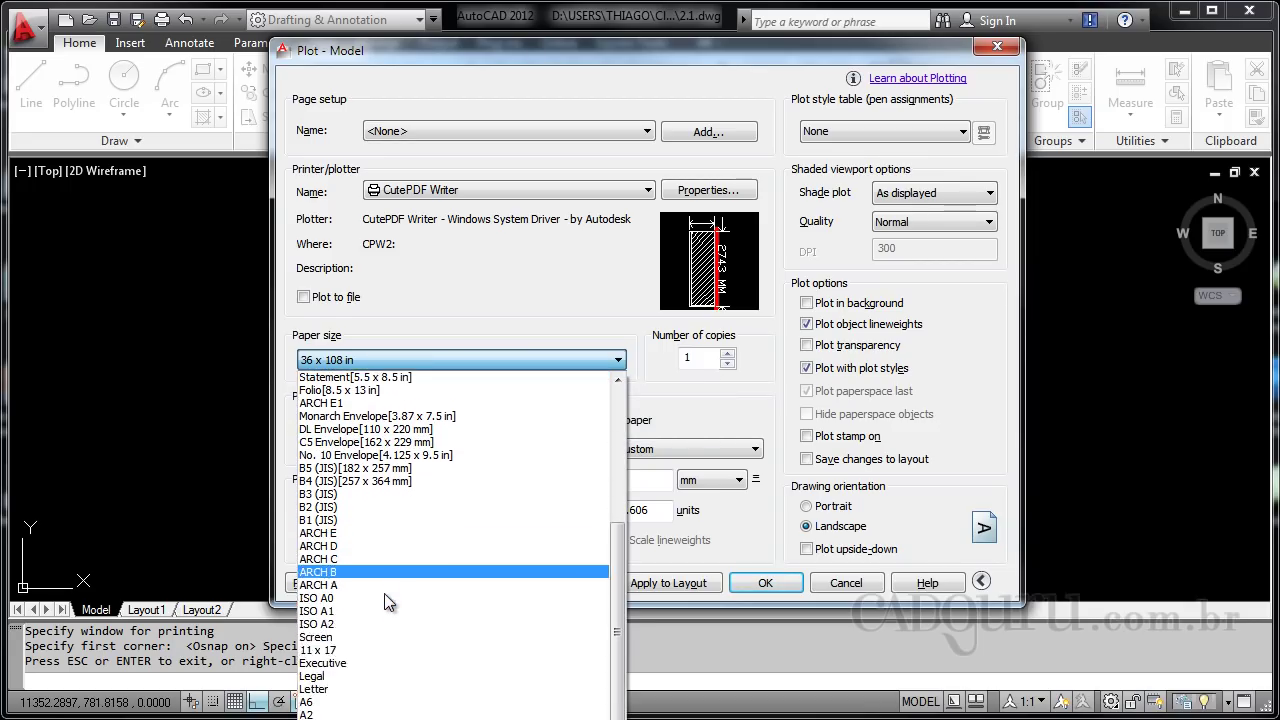
scroll(388, 600, "down", 1)
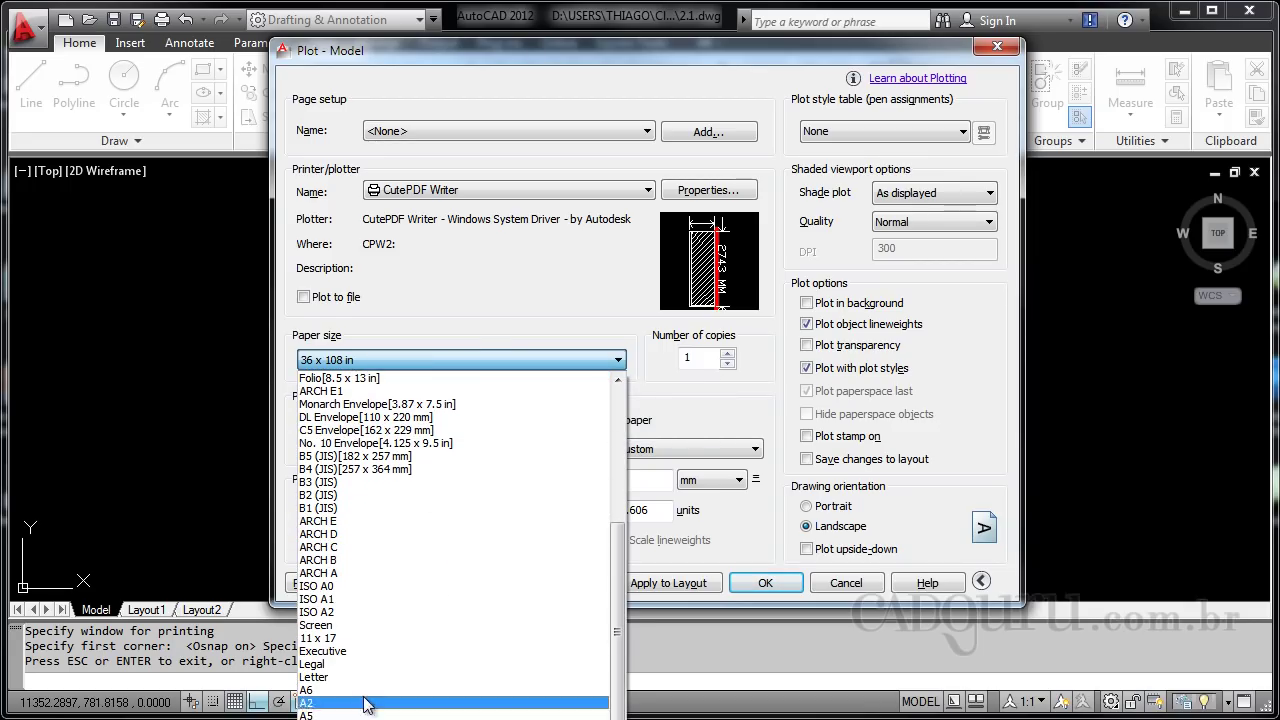
left_click(511, 41)
left_click_drag(476, 50, 463, 0)
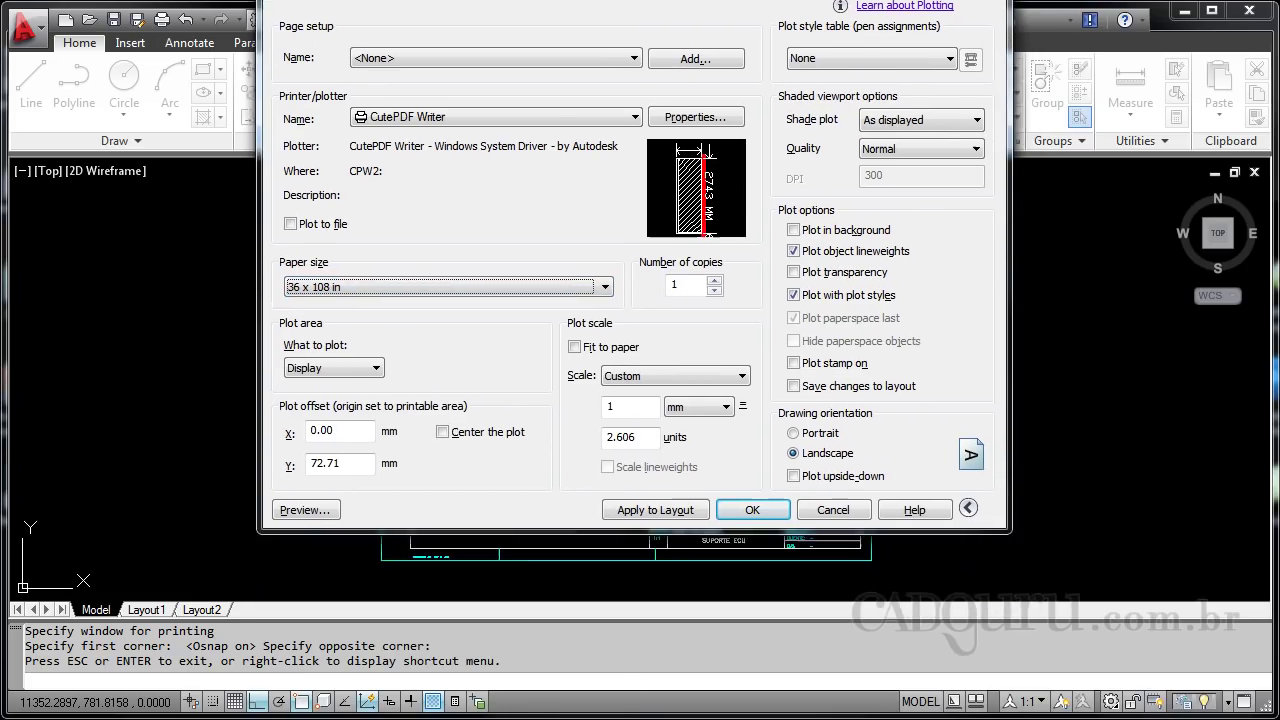
left_click(356, 271)
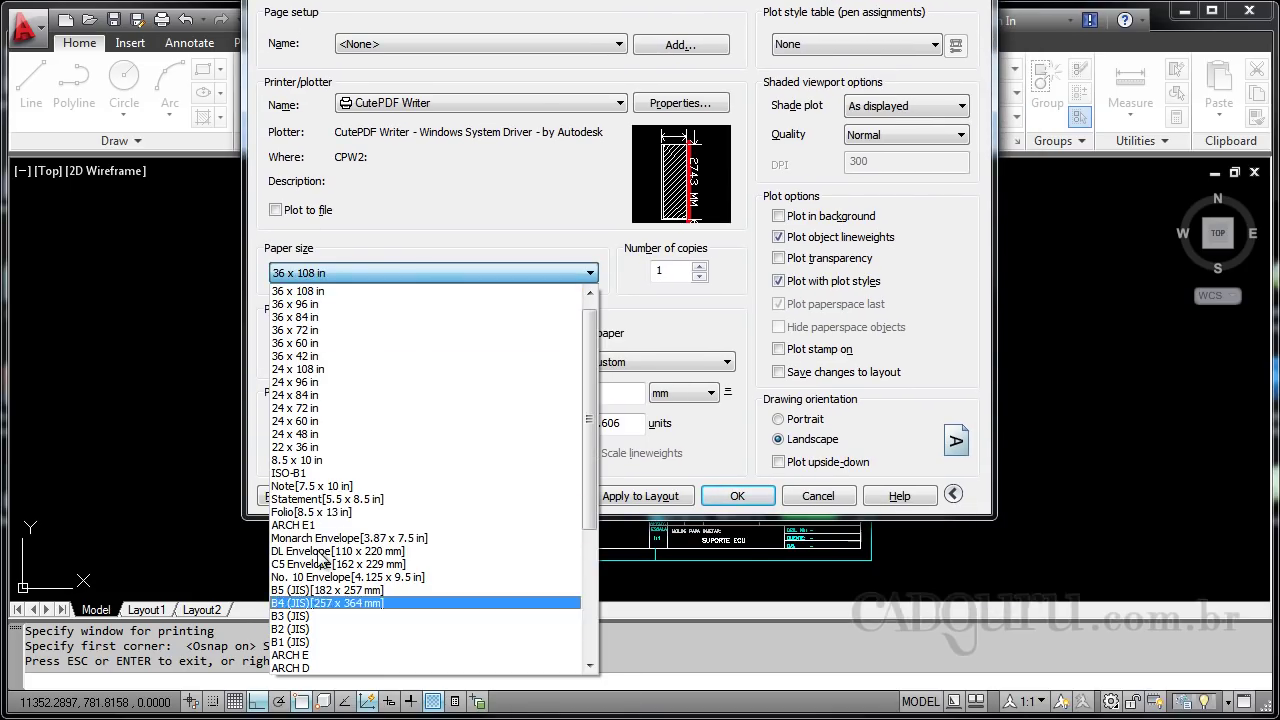
scroll(325, 600, "down", 6)
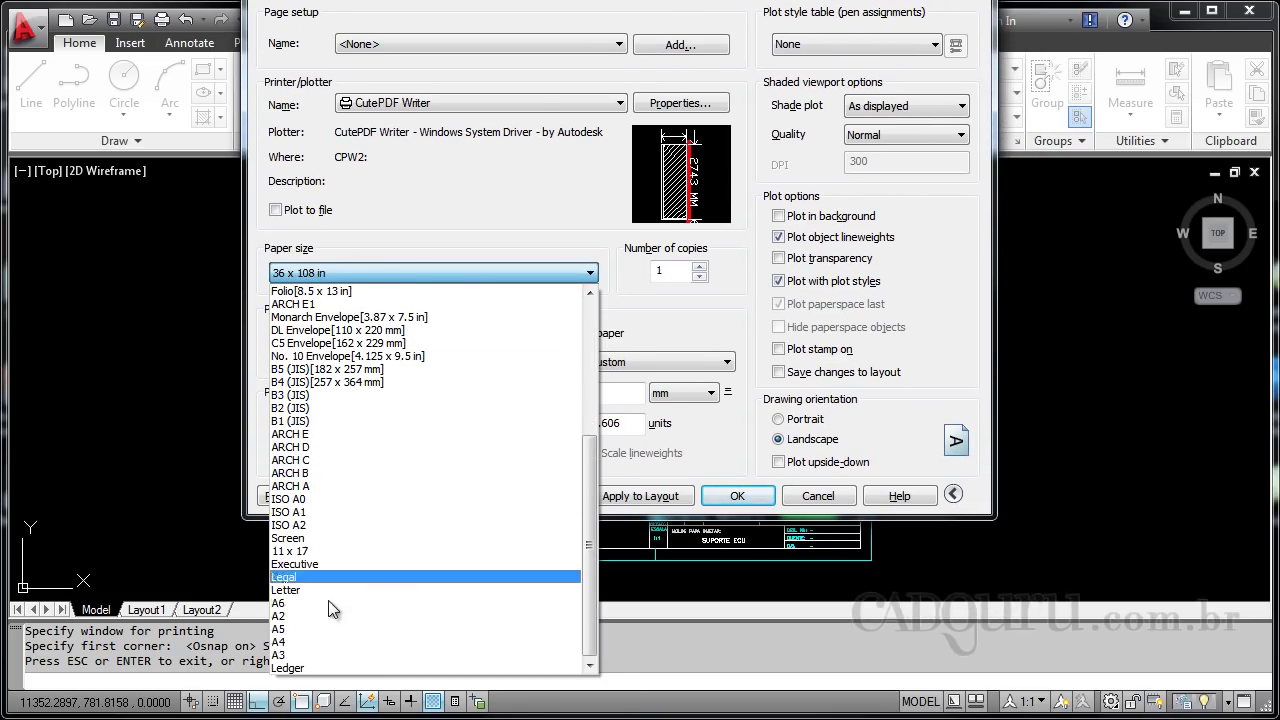
left_click(296, 655)
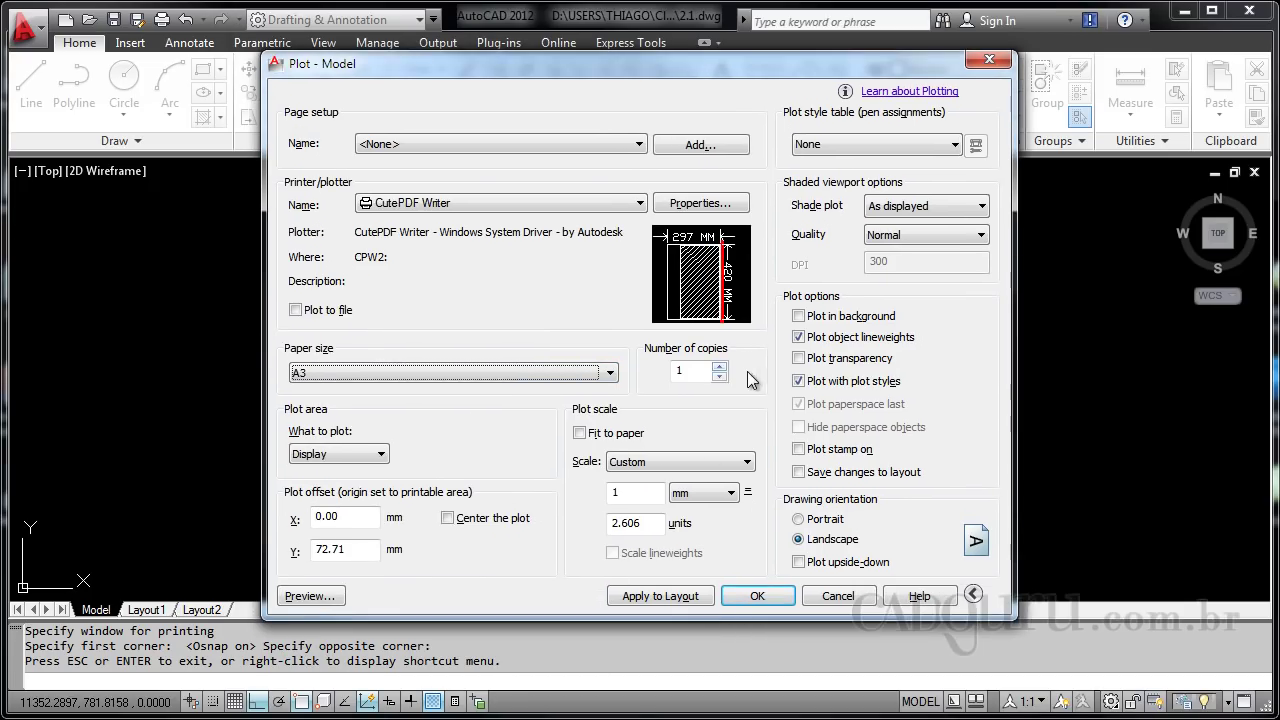
Change What to plot from Display to Window.
double_click(690, 371)
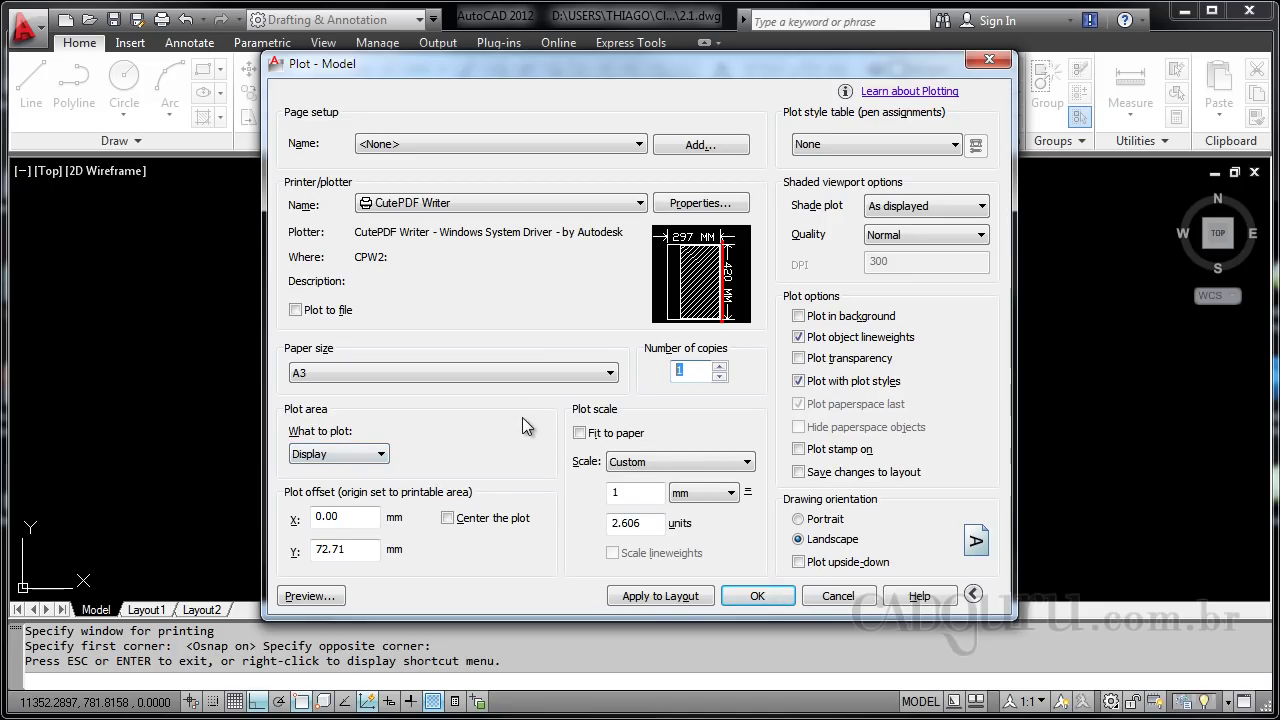
left_click(352, 459)
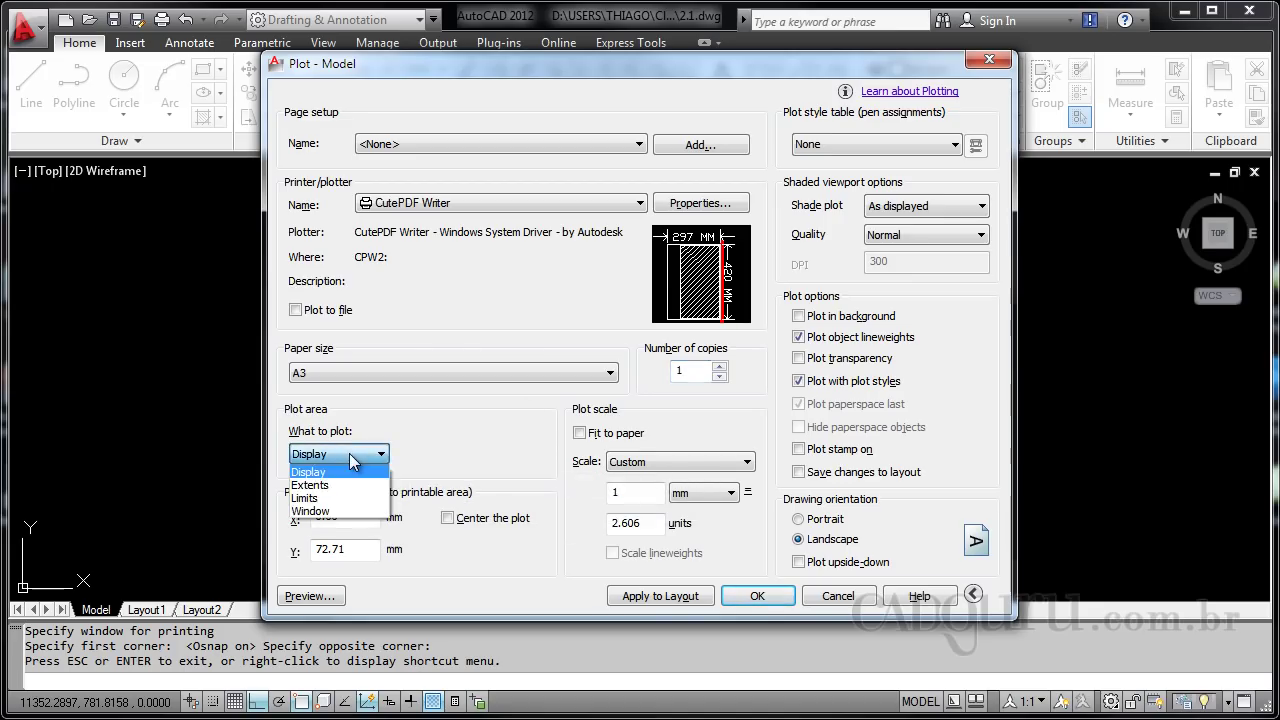
left_click(320, 512)
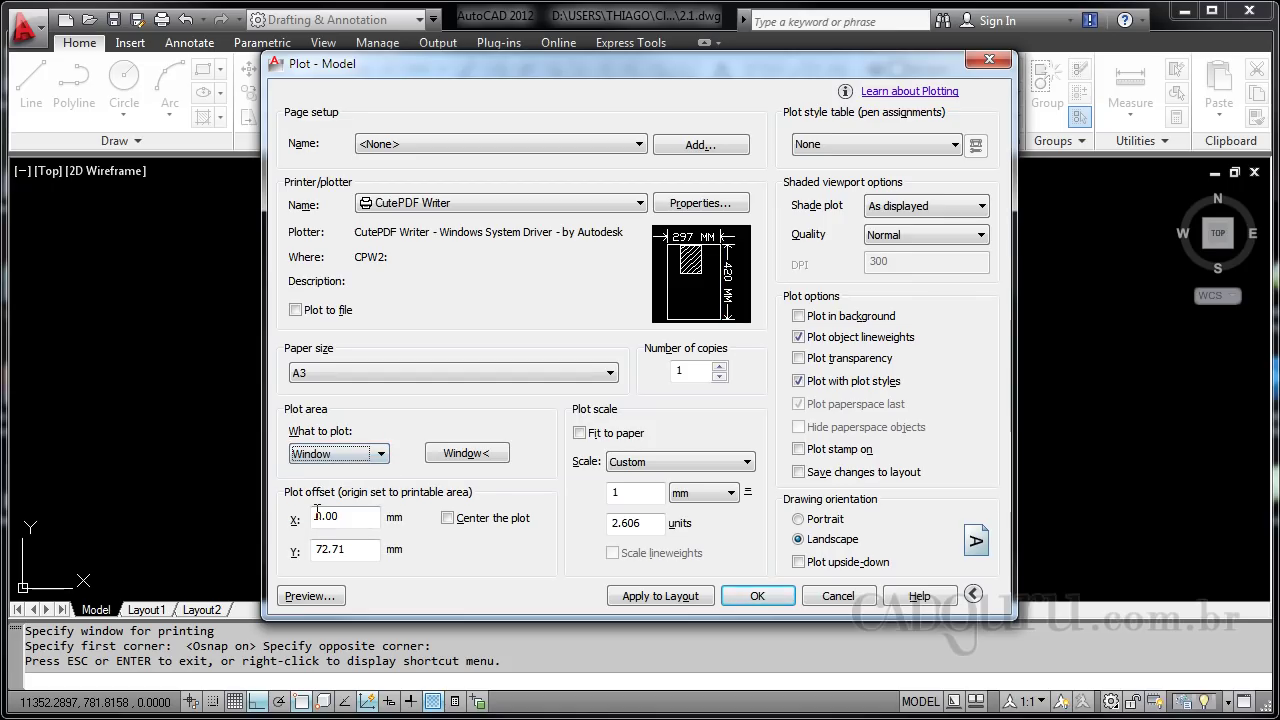
Pick the plot window from the sheet border's top-left to bottom-right corner.
left_click(462, 455)
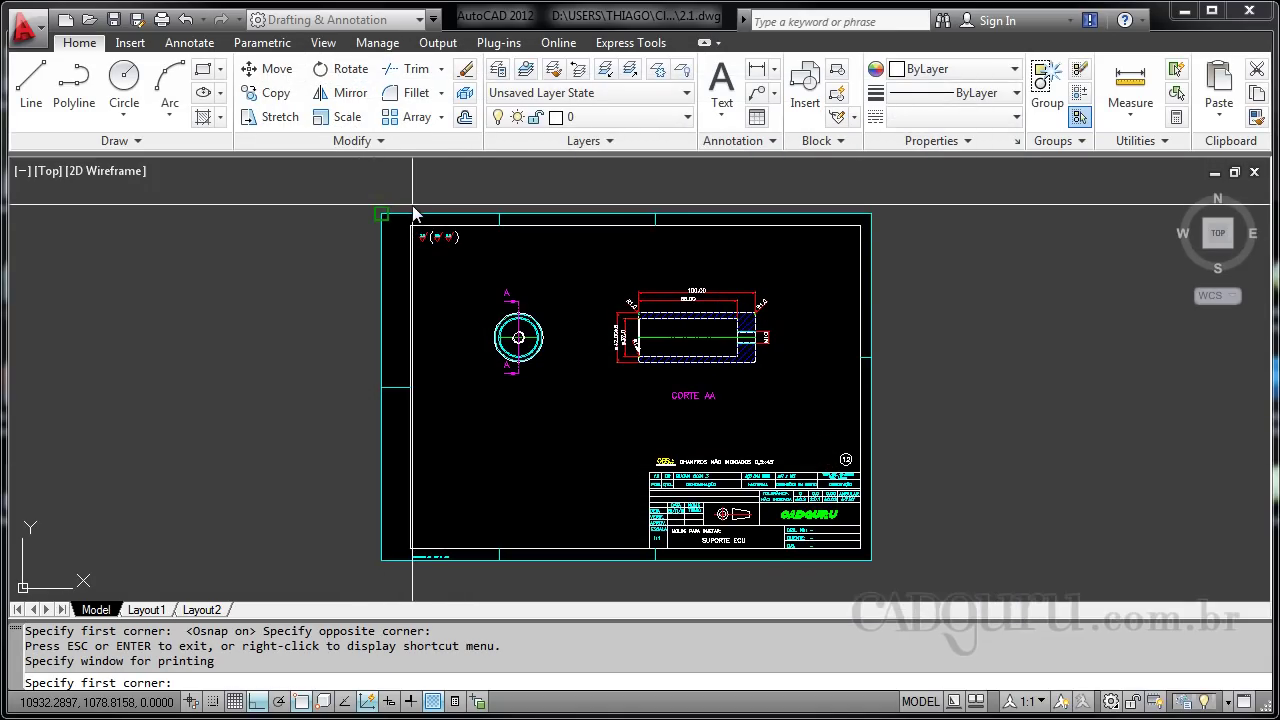
left_click(391, 217)
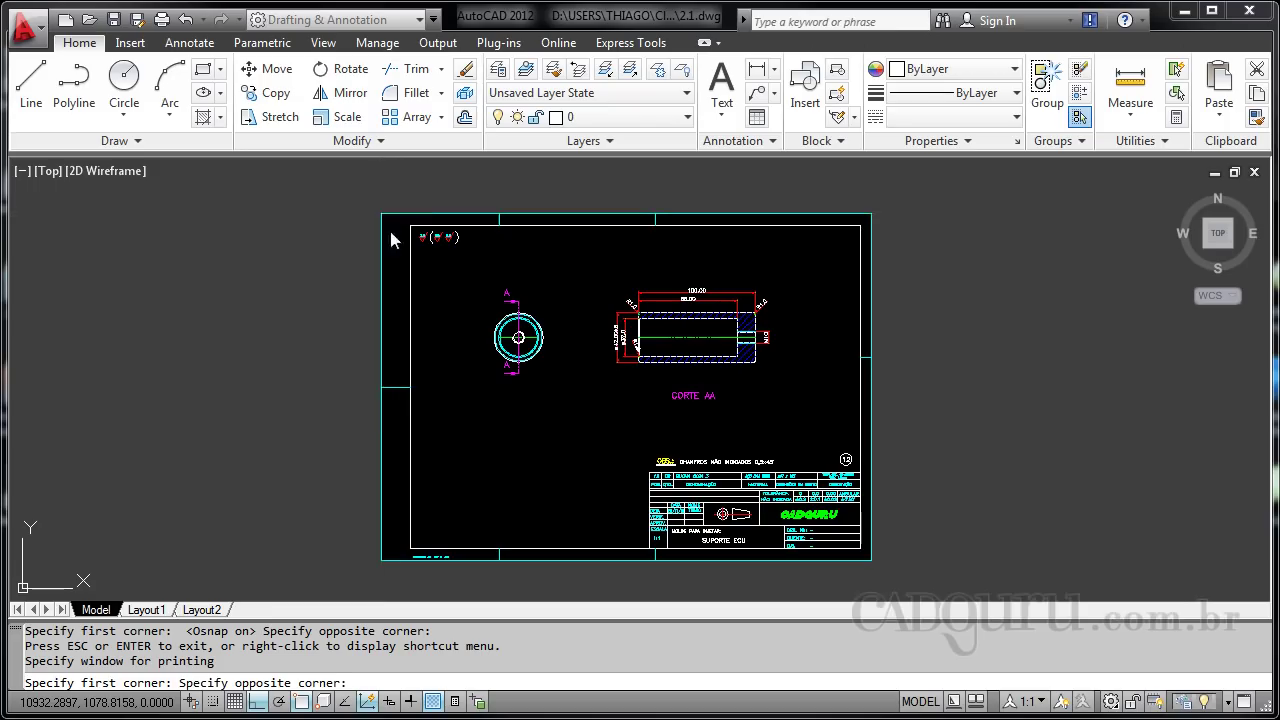
left_click(868, 560)
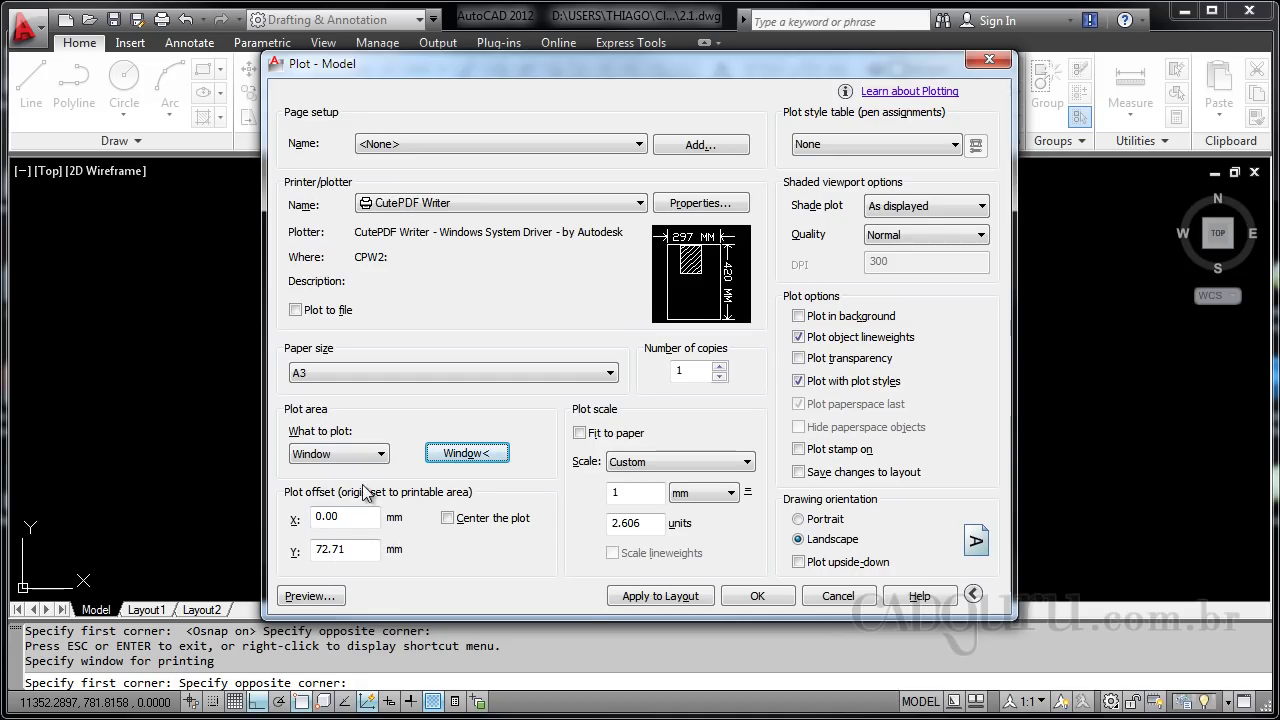
mouse_move(345, 517)
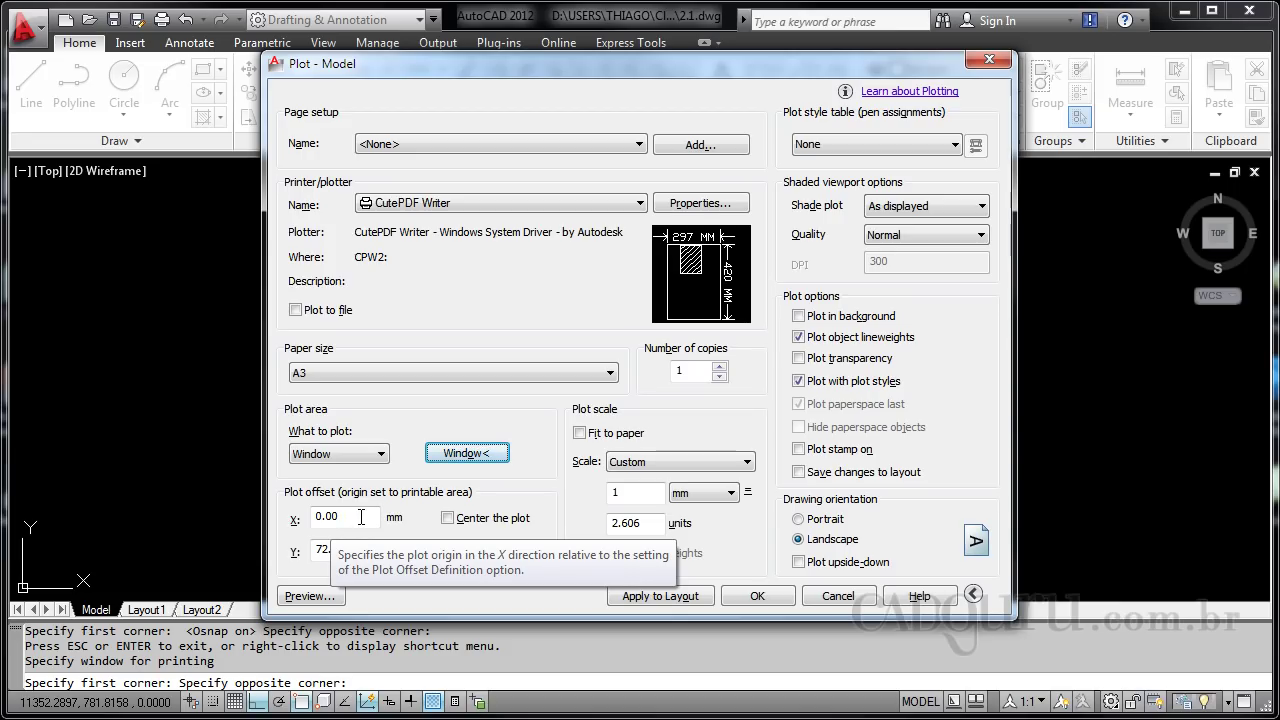
double_click(340, 518)
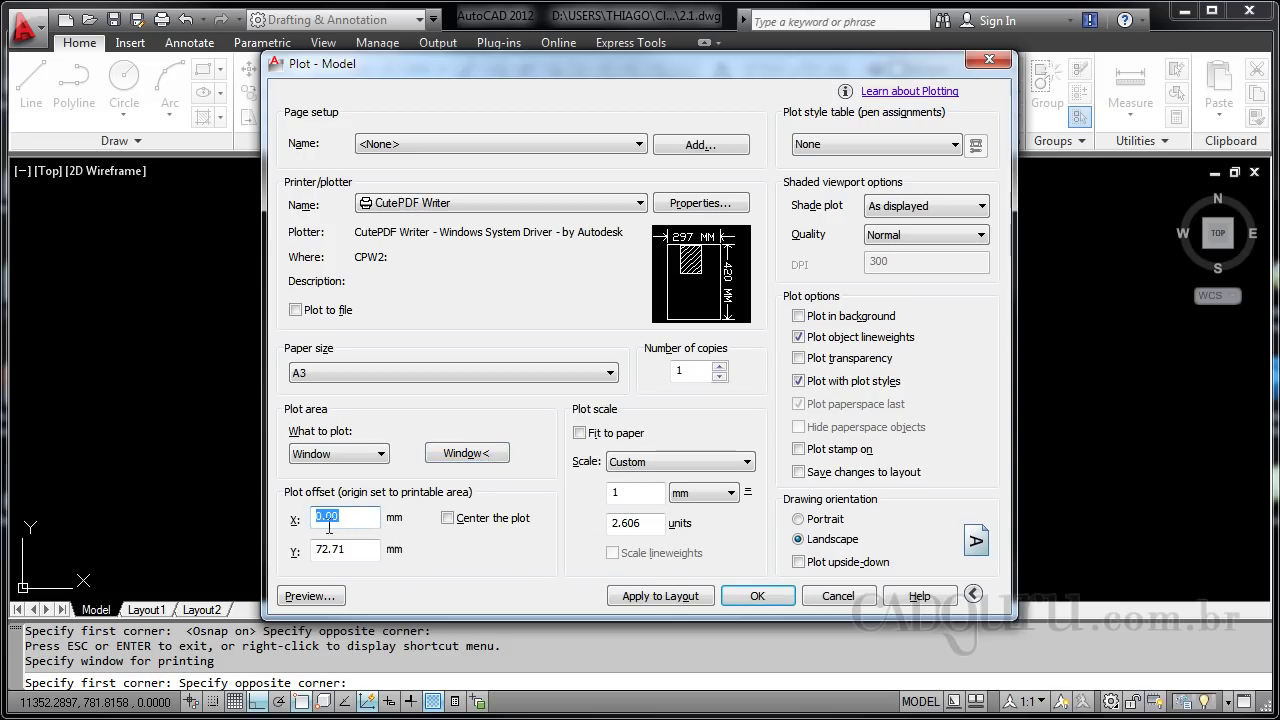
double_click(347, 549)
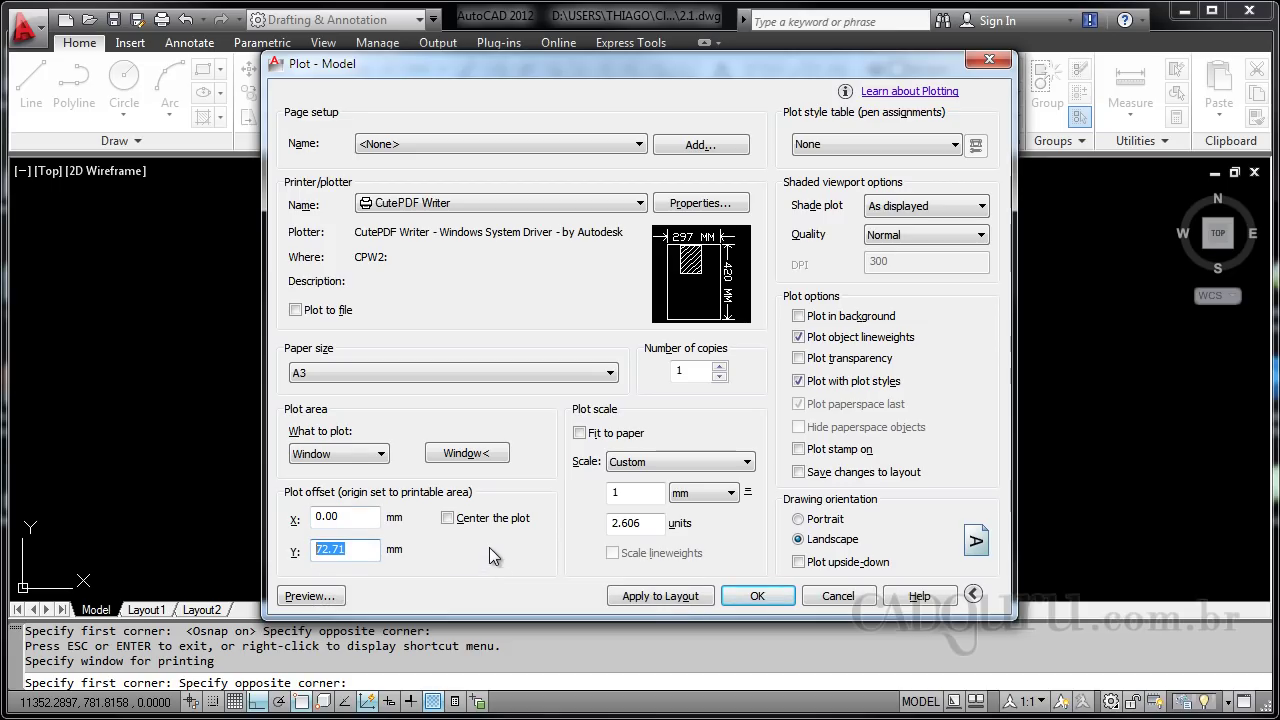
left_click(446, 519)
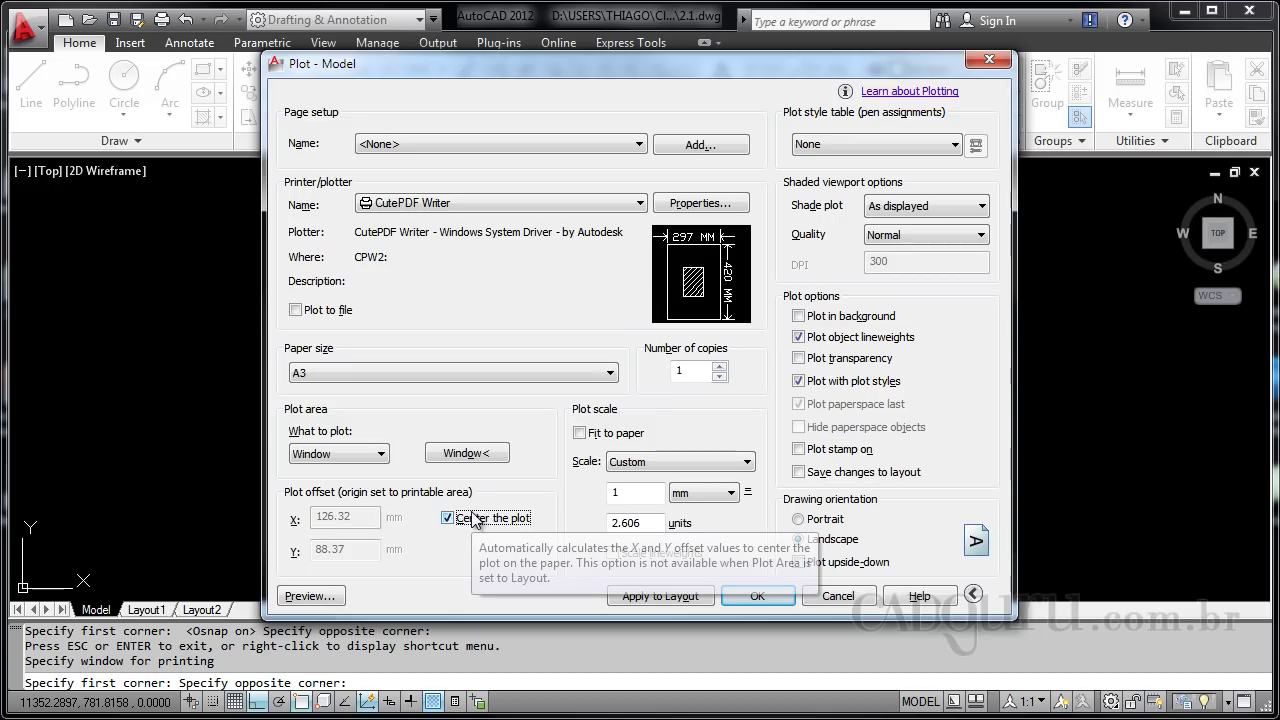
left_click(580, 433)
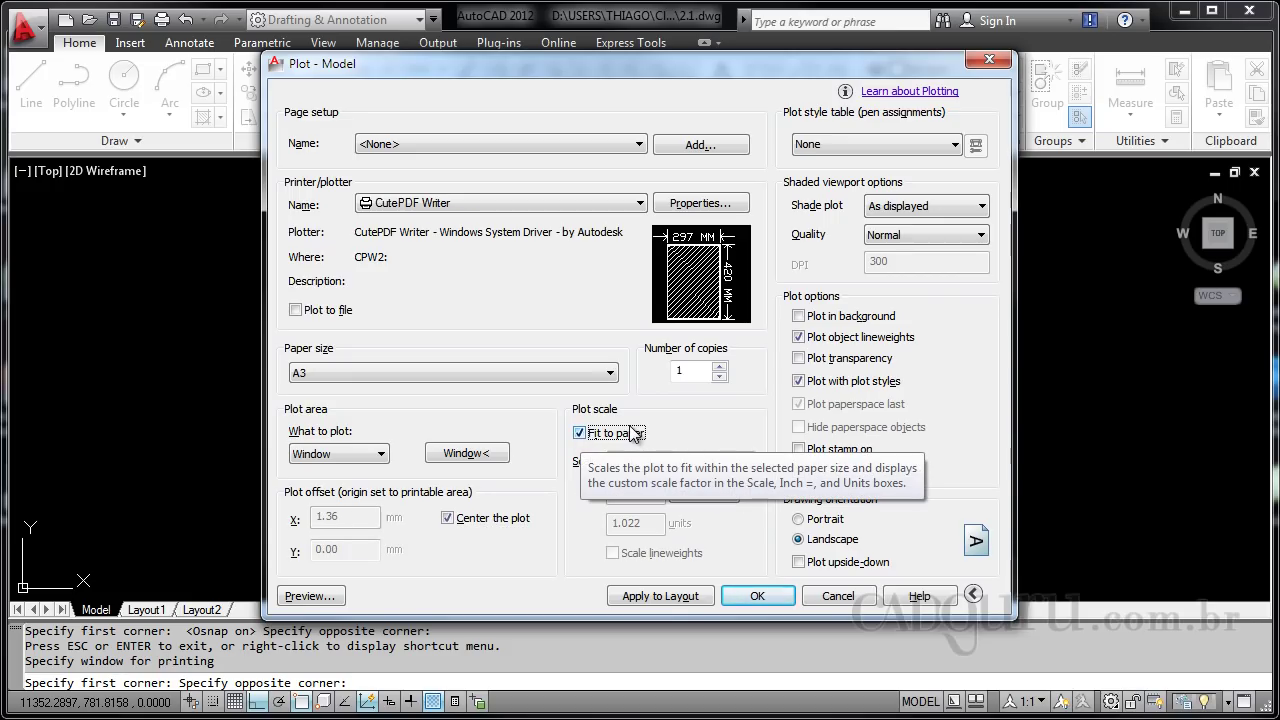
left_click(627, 437)
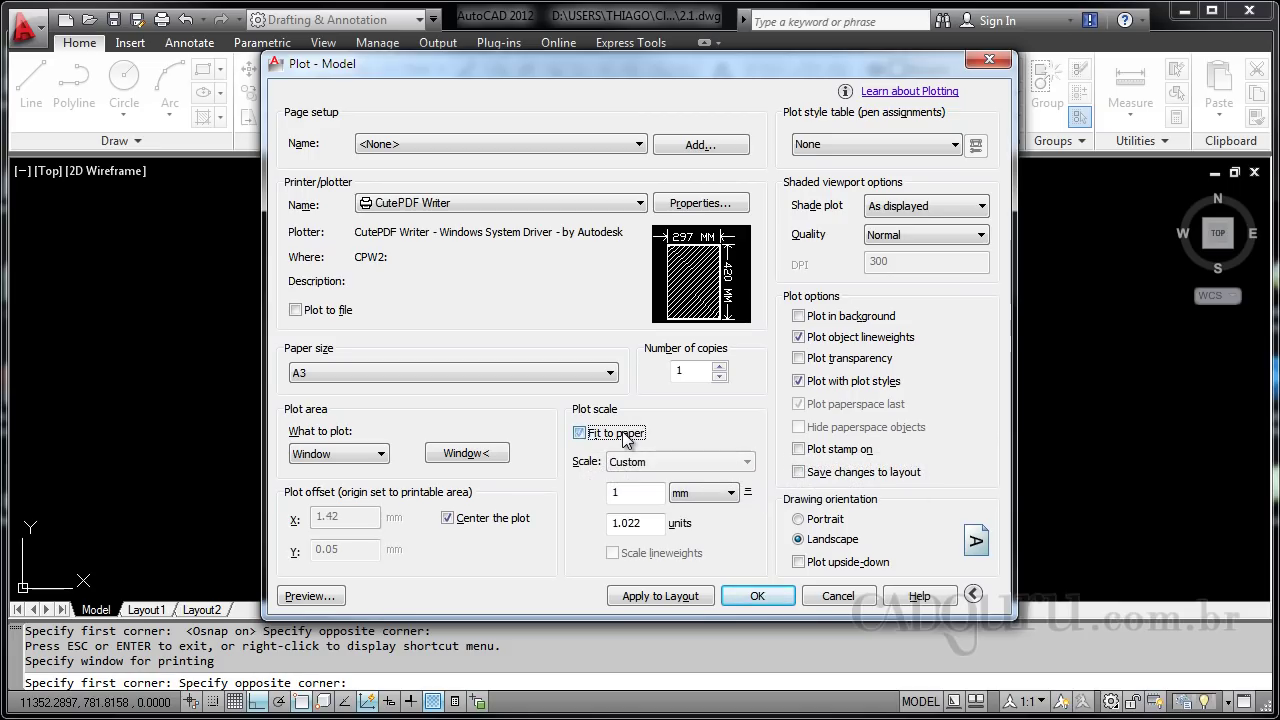
left_click(627, 437)
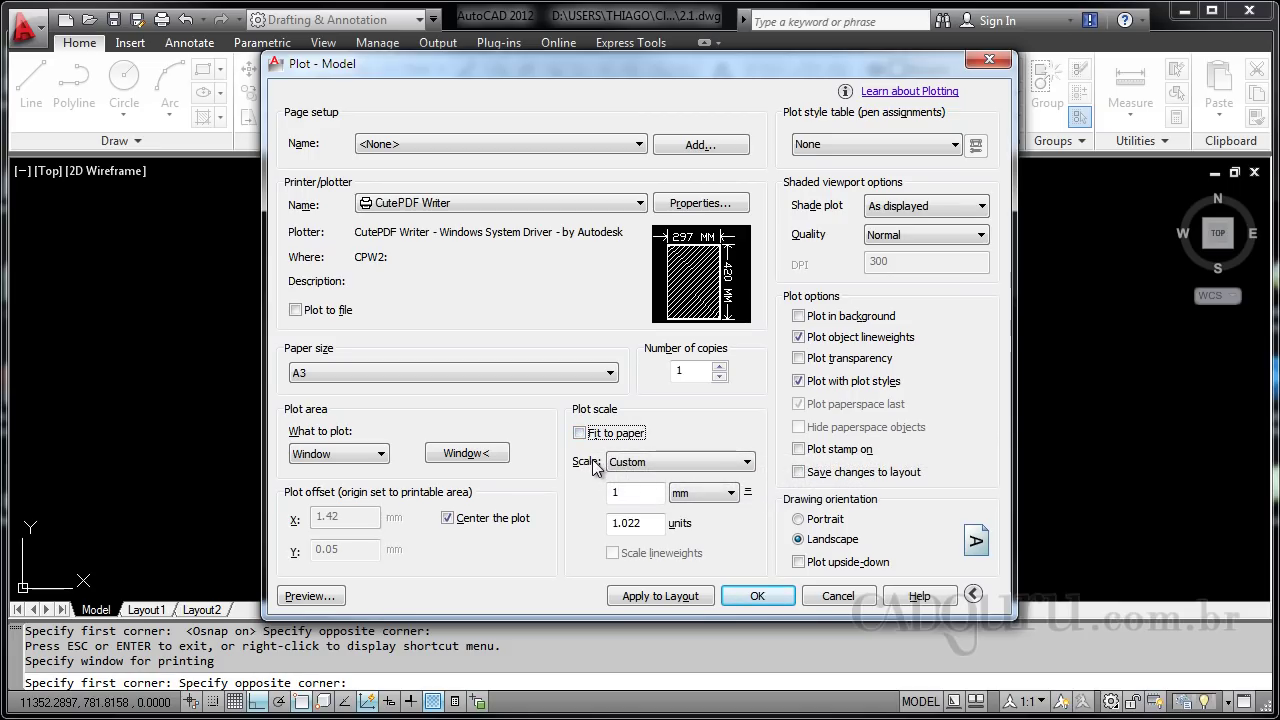
left_click(645, 463)
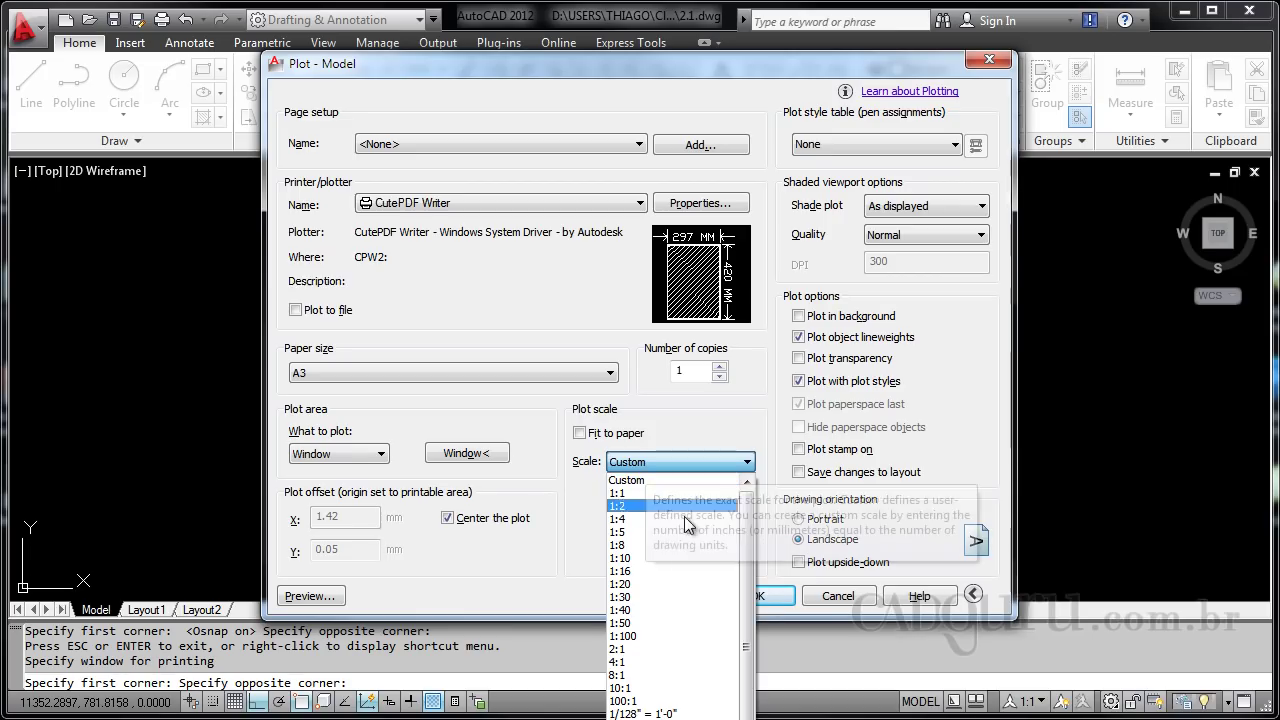
scroll(670, 510, "down", 1)
scroll(665, 505, "up", 1)
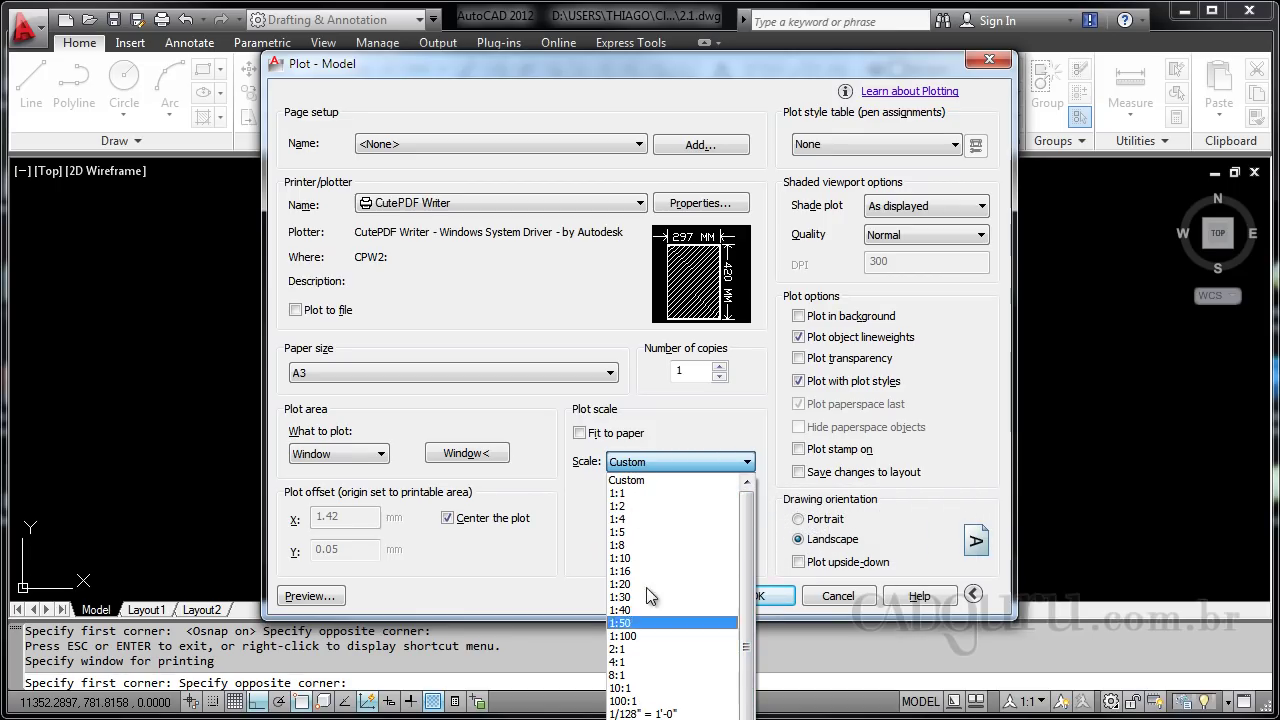
left_click(701, 439)
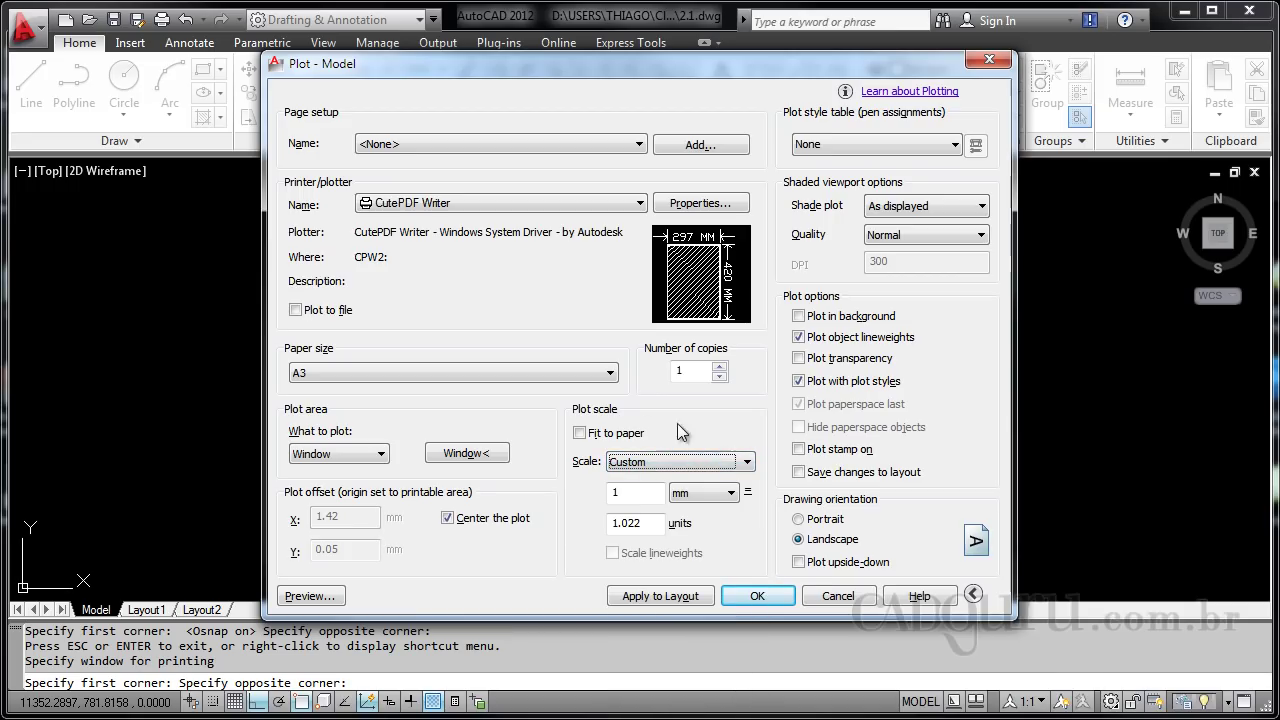
left_click(584, 433)
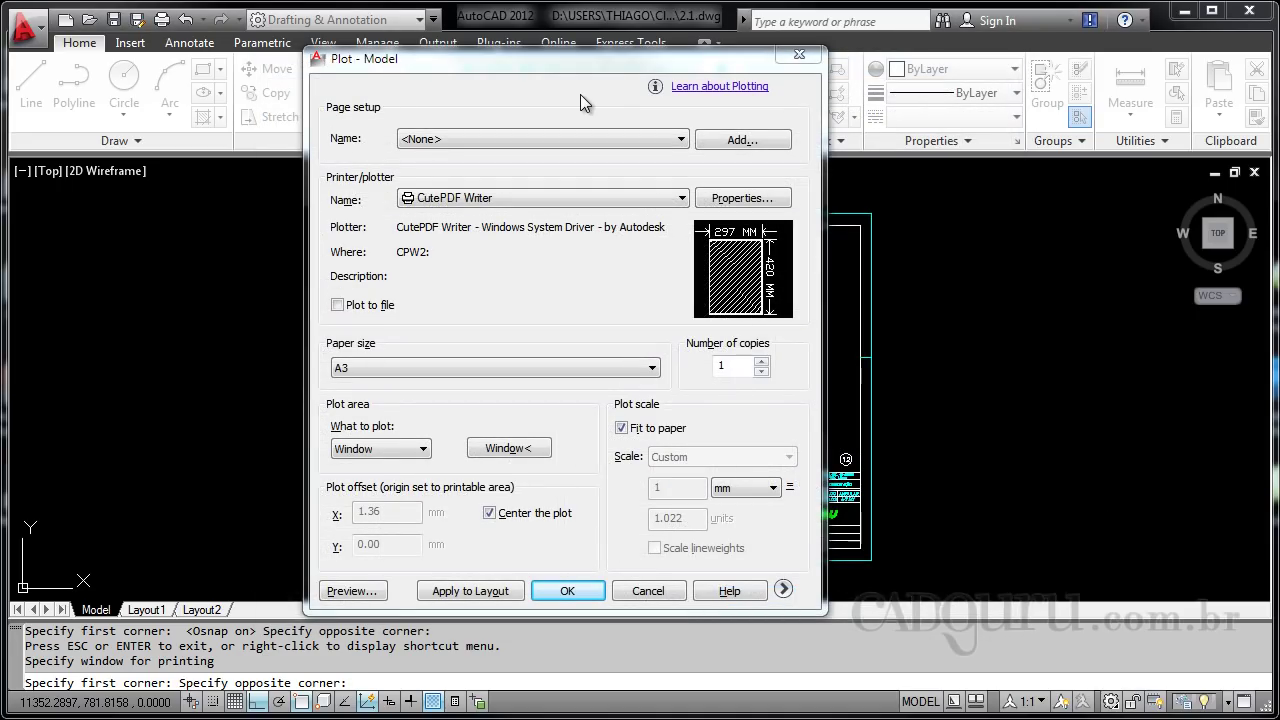
Expand More Options and assign PADRAO PENAS.ctb as plot style table to all layouts.
left_click_drag(577, 63, 583, 54)
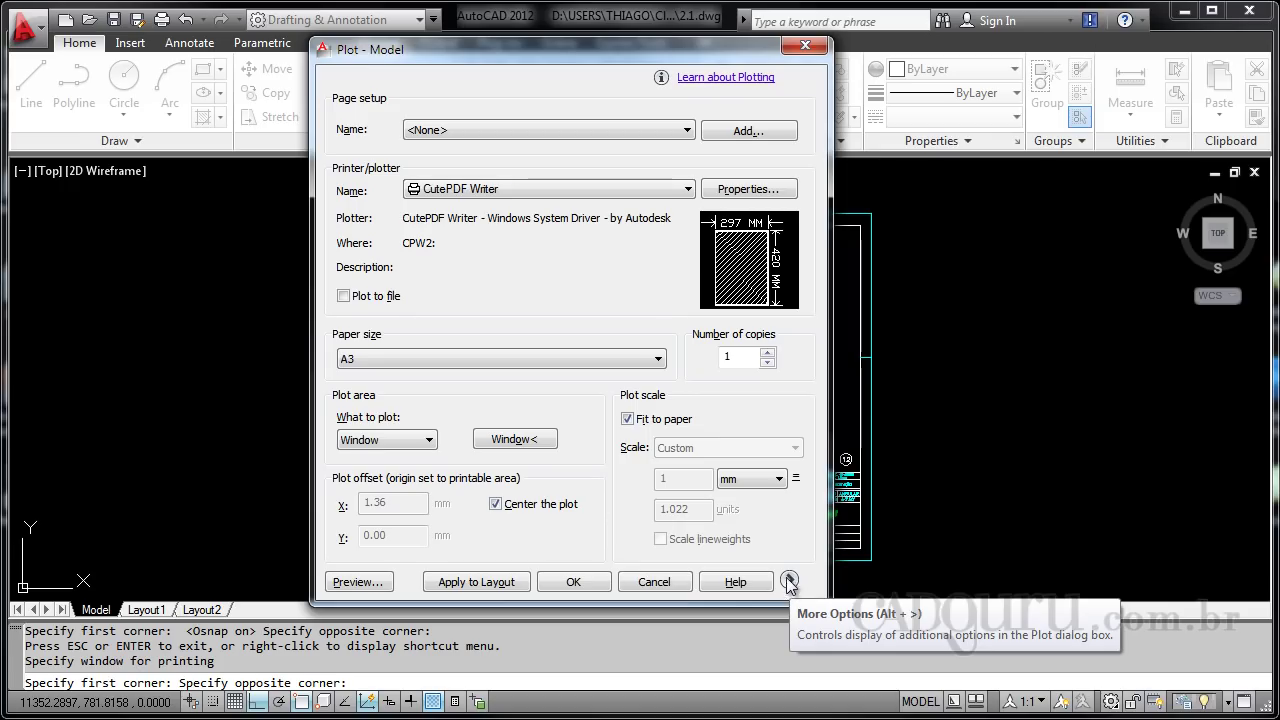
left_click(789, 581)
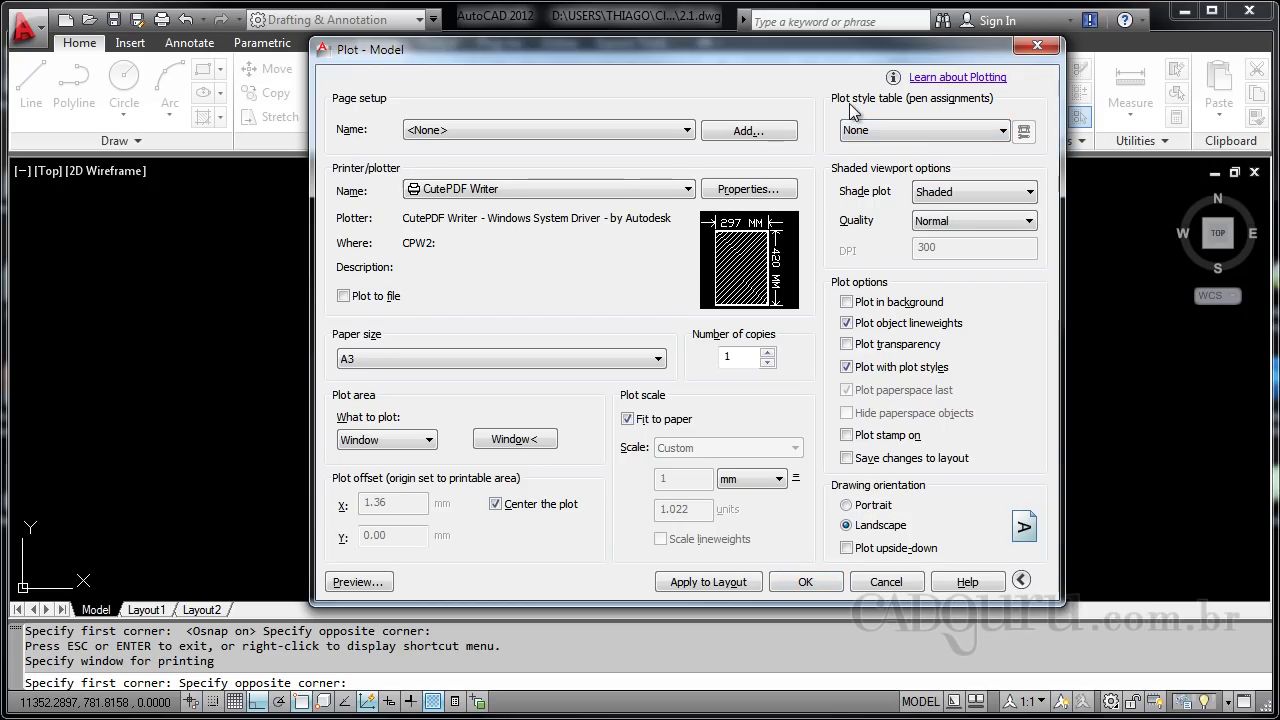
left_click(935, 135)
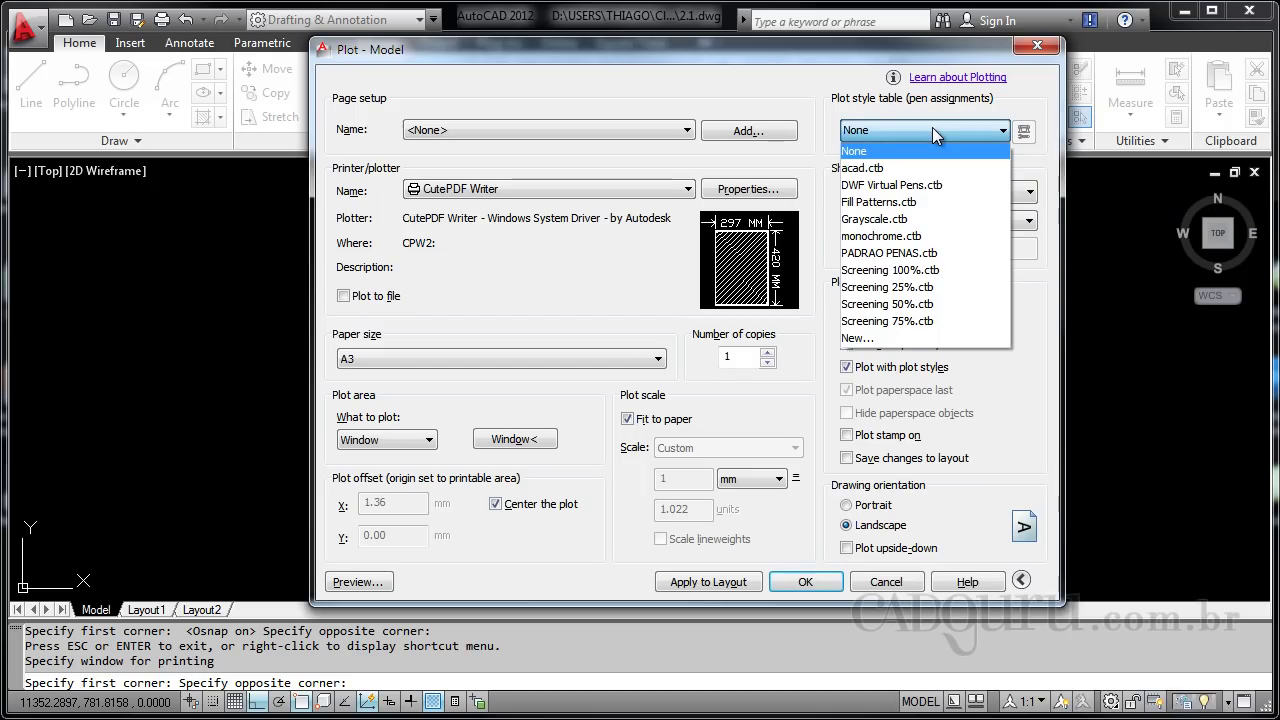
left_click(900, 253)
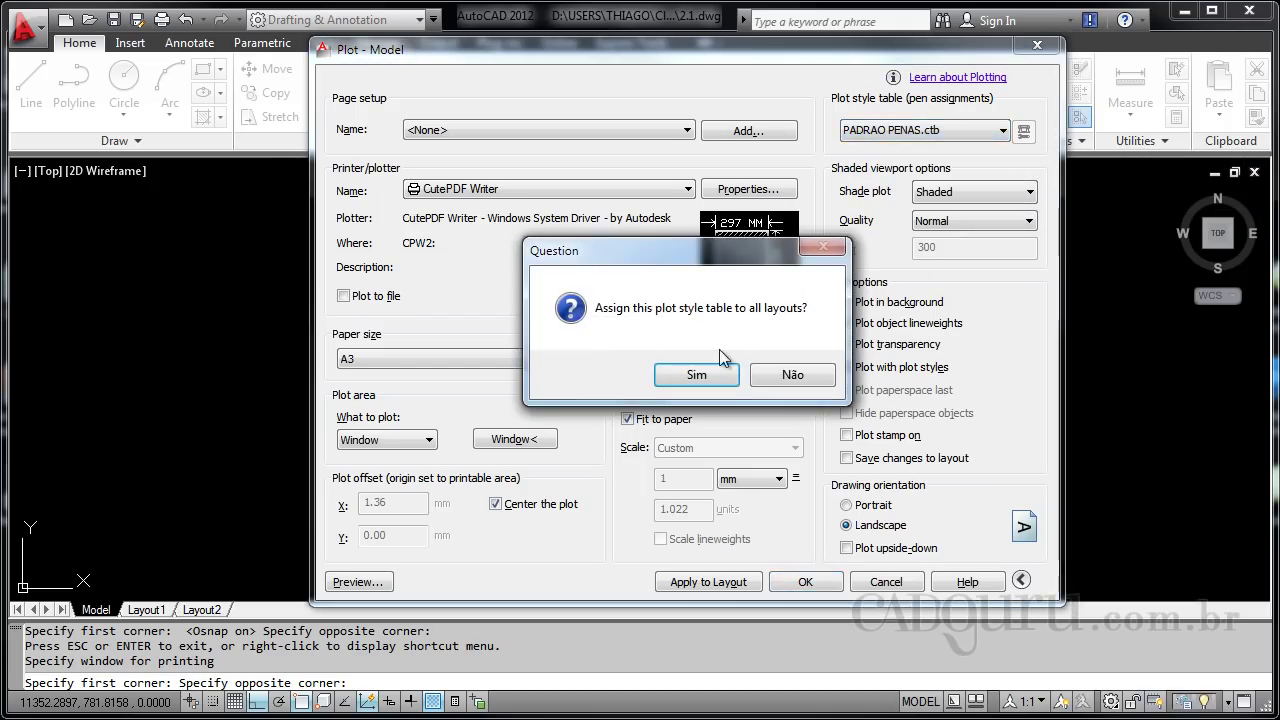
left_click(690, 372)
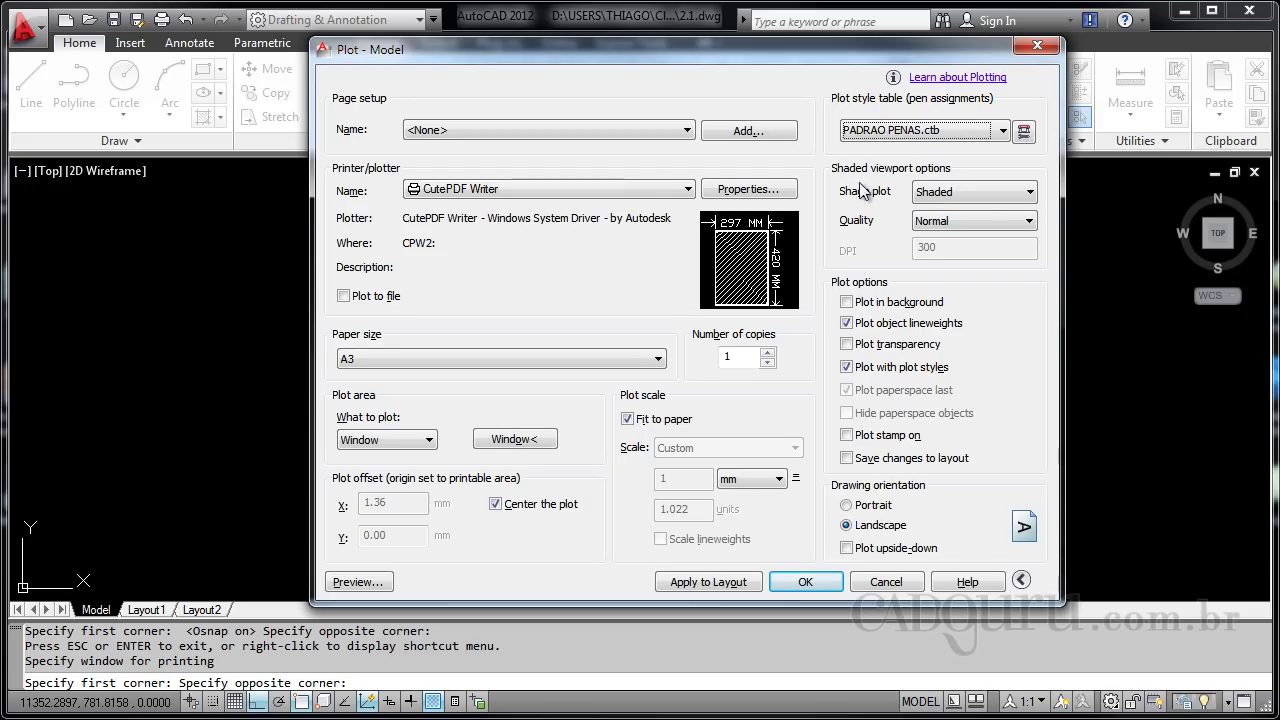
Keep Shaded as the shade plot mode and move the dialog down to reveal the drawing.
left_click(1024, 192)
left_click(936, 205)
left_click_drag(910, 43, 903, 645)
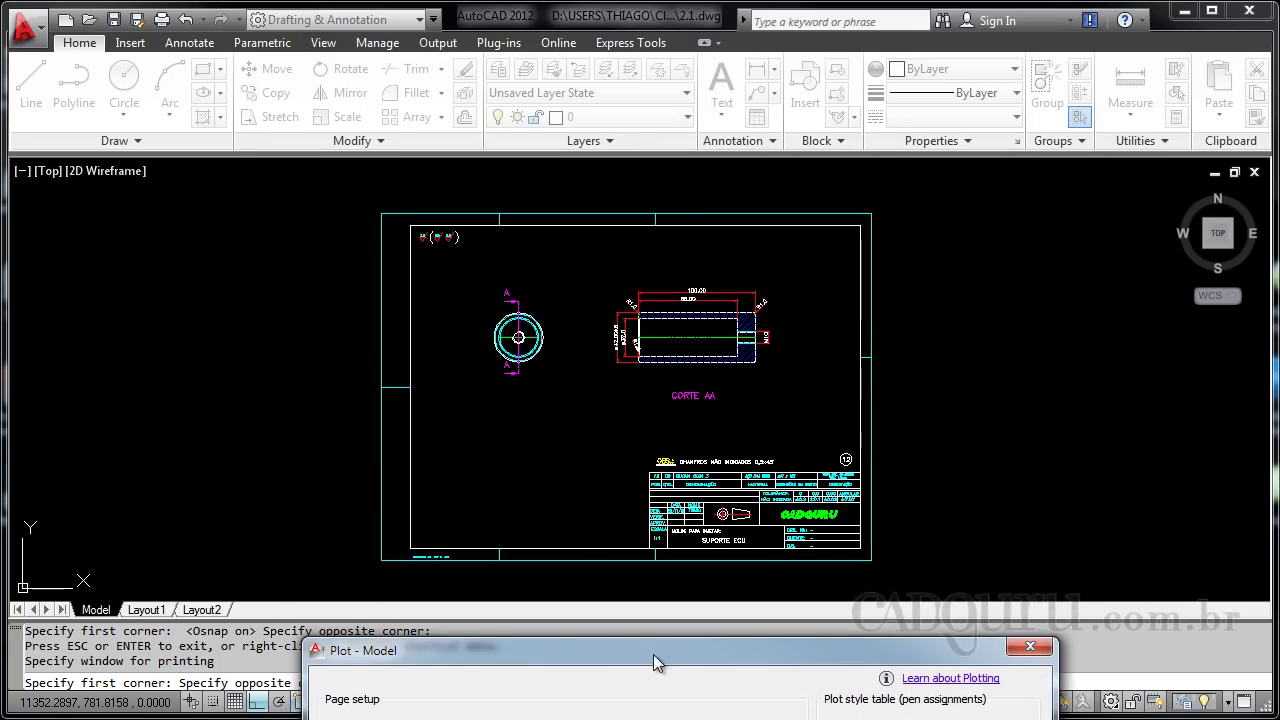
left_click_drag(653, 654, 630, 52)
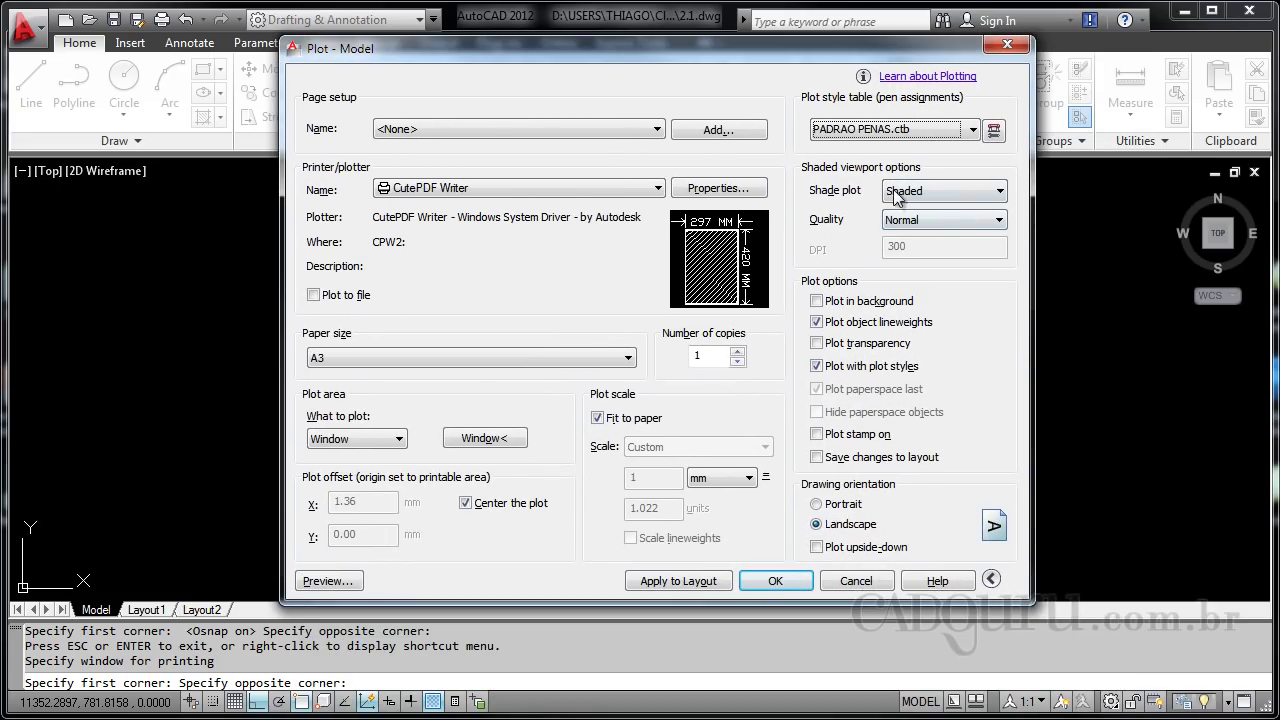
left_click(946, 193)
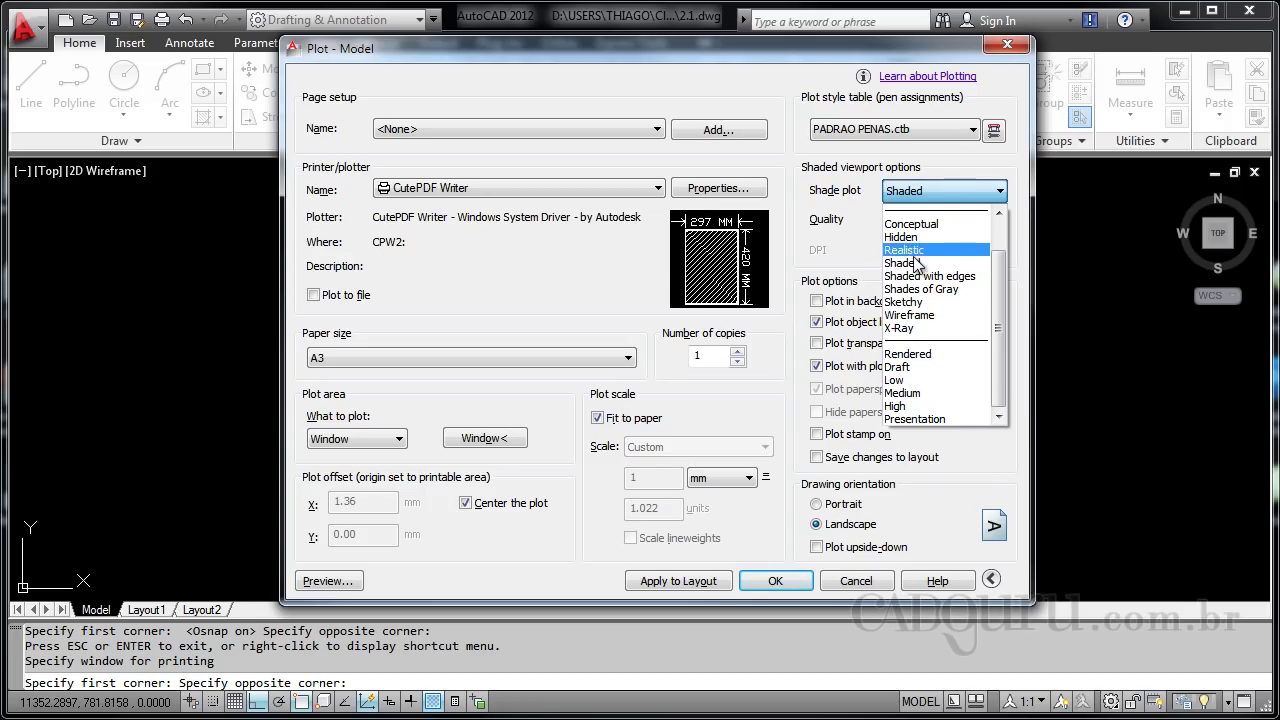
left_click(1015, 175)
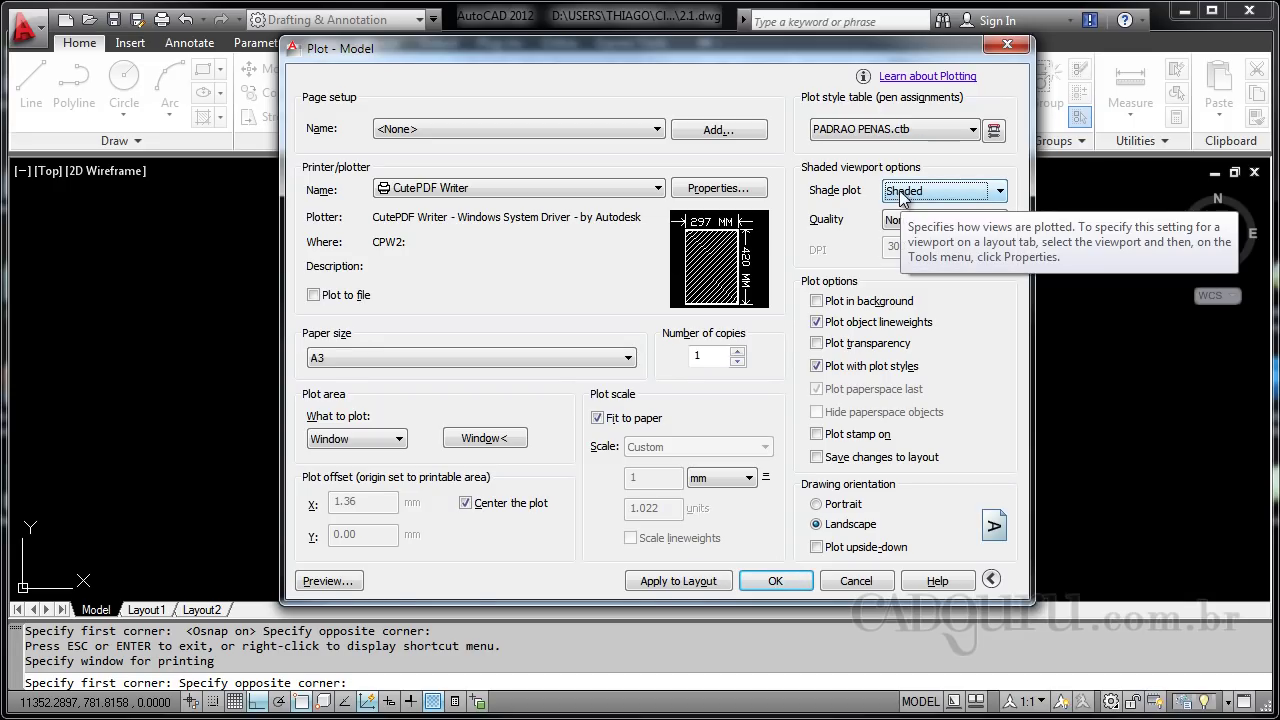
key("Tab")
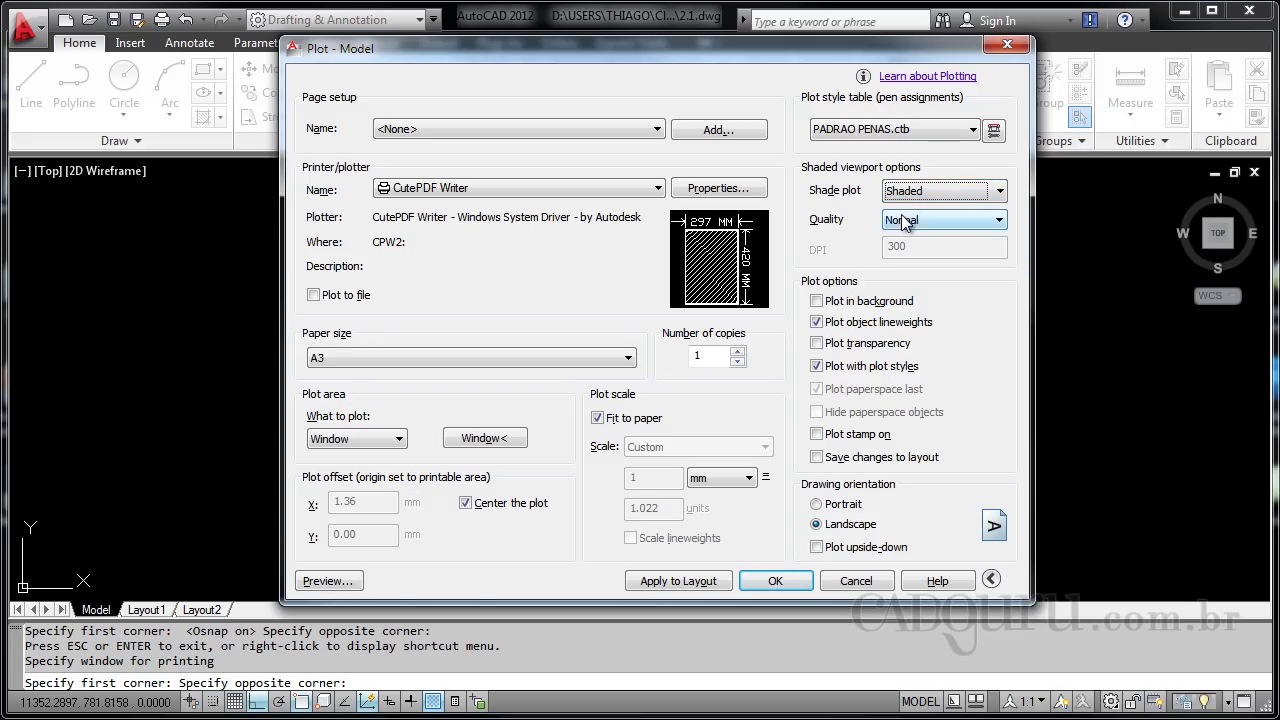
left_click(903, 222)
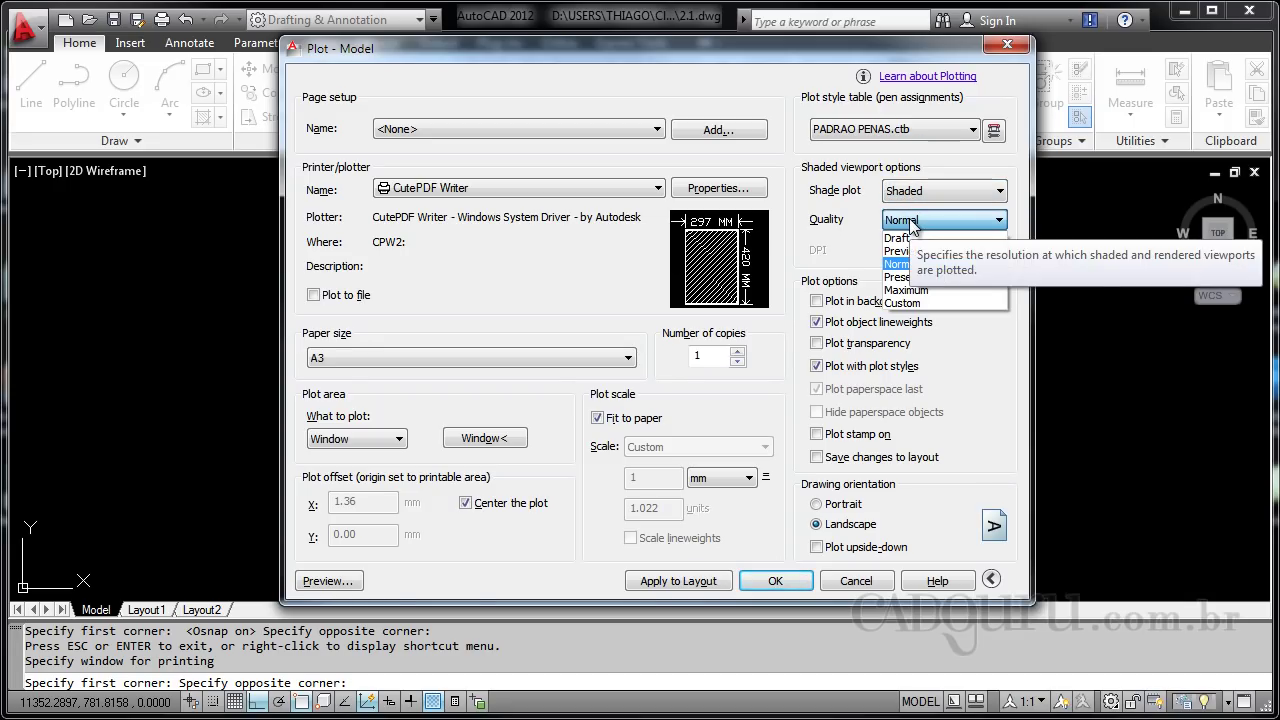
left_click(852, 252)
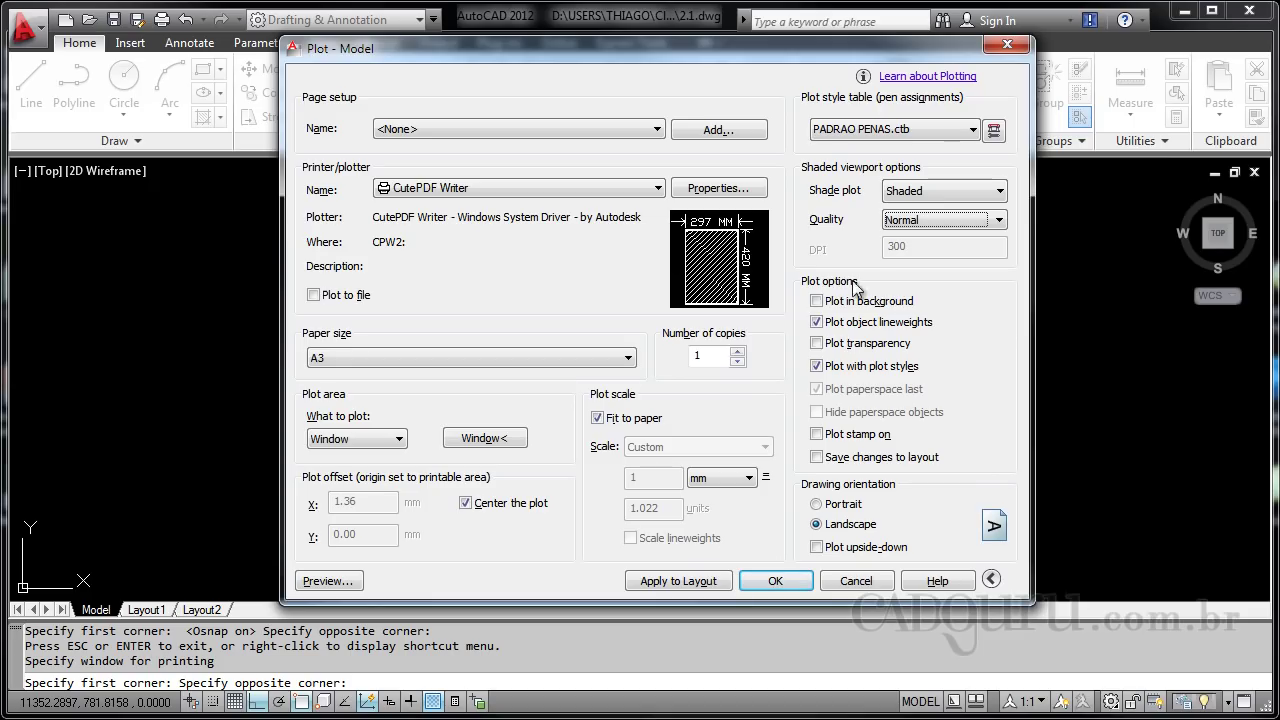
left_click_drag(894, 50, 913, 43)
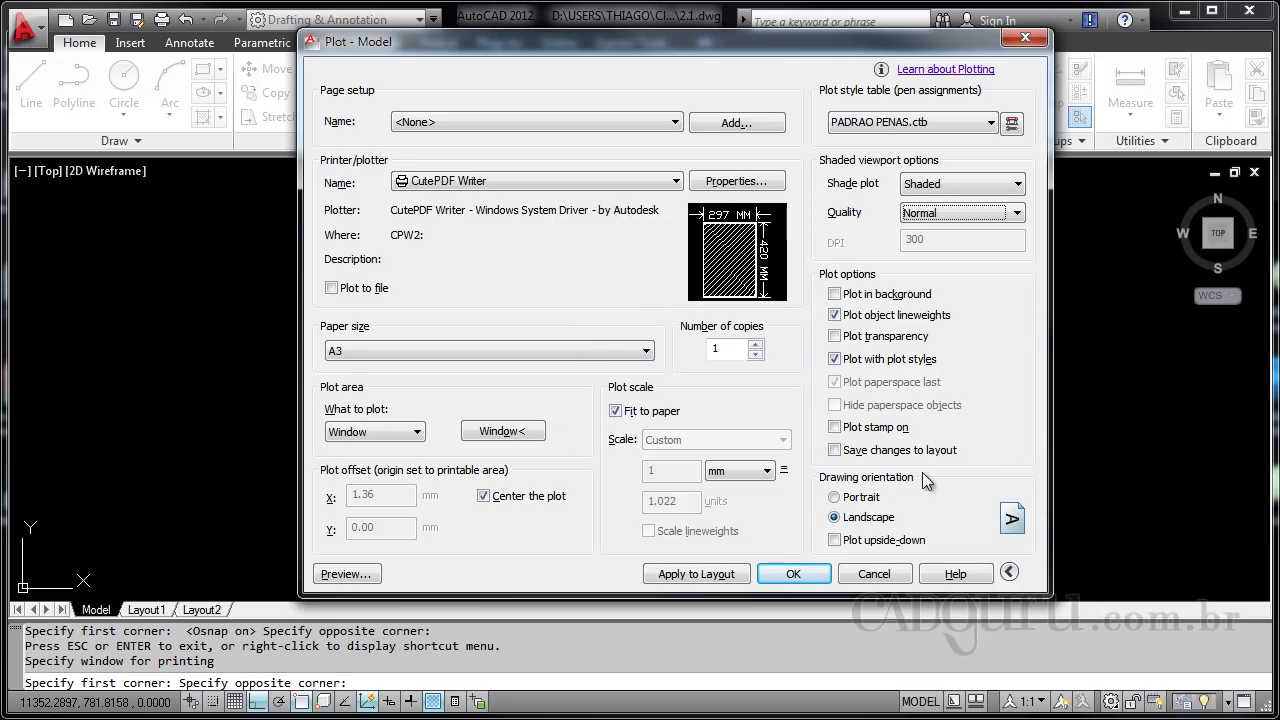
key("Down")
mouse_move(852, 497)
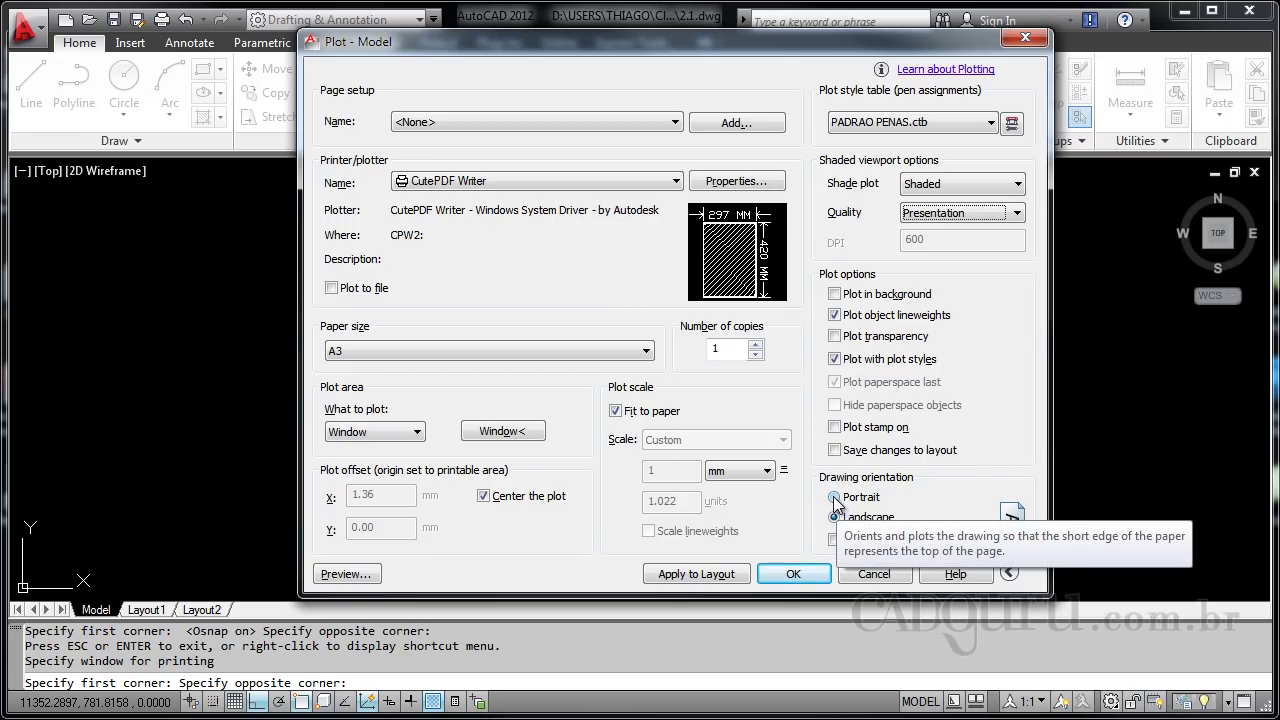
left_click(855, 500)
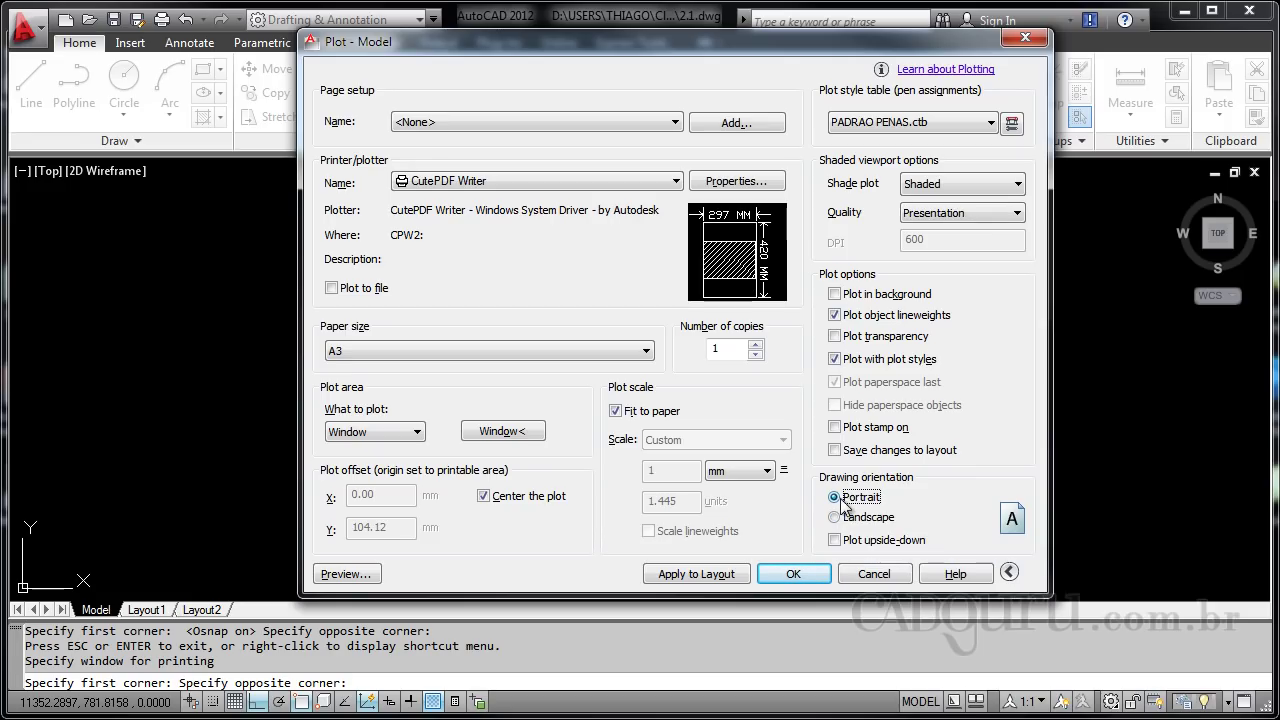
left_click(857, 518)
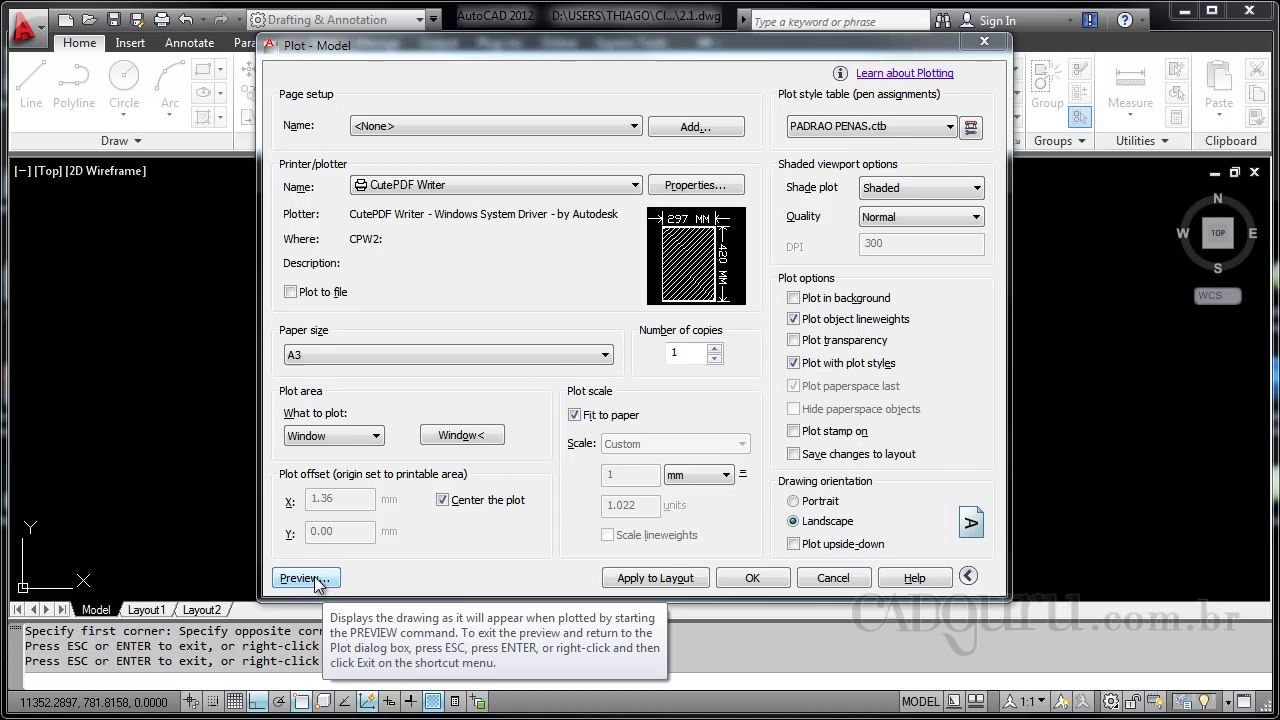
Preview the landscape A3 plot with the full drawing and title block, then return to Plot - Model.
left_click(305, 578)
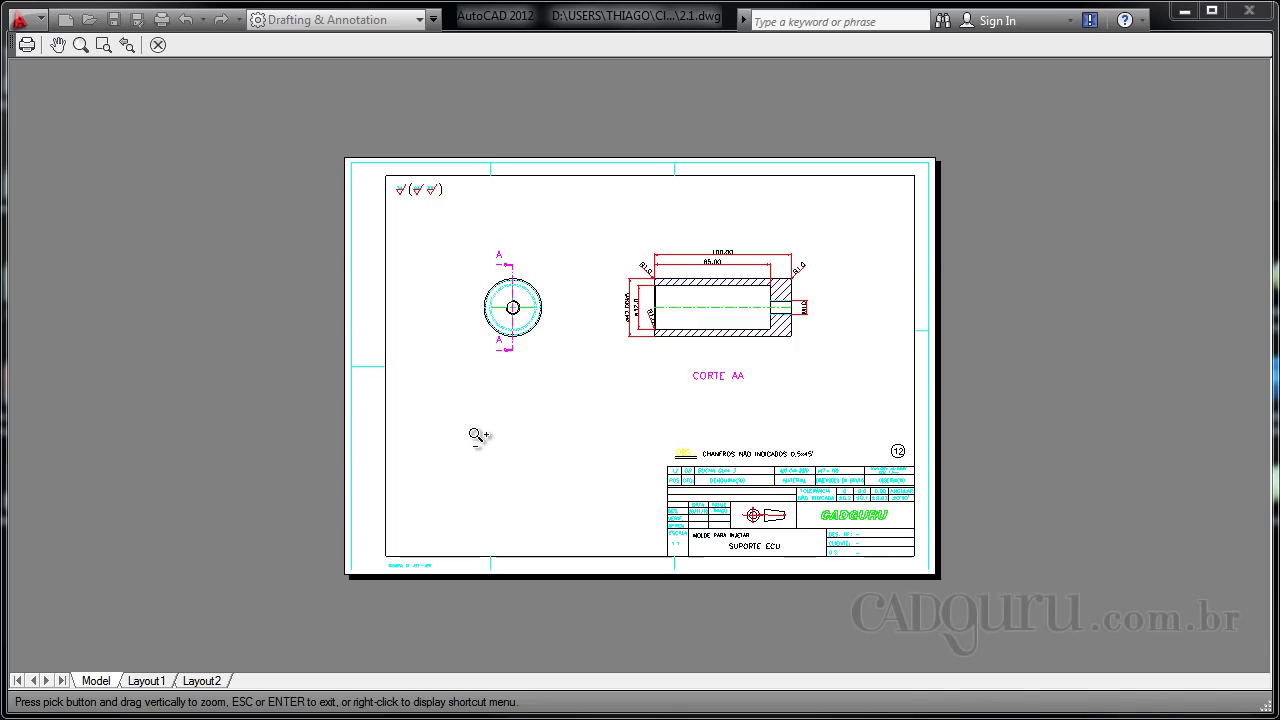
key("Escape")
left_click_drag(565, 200, 546, 46)
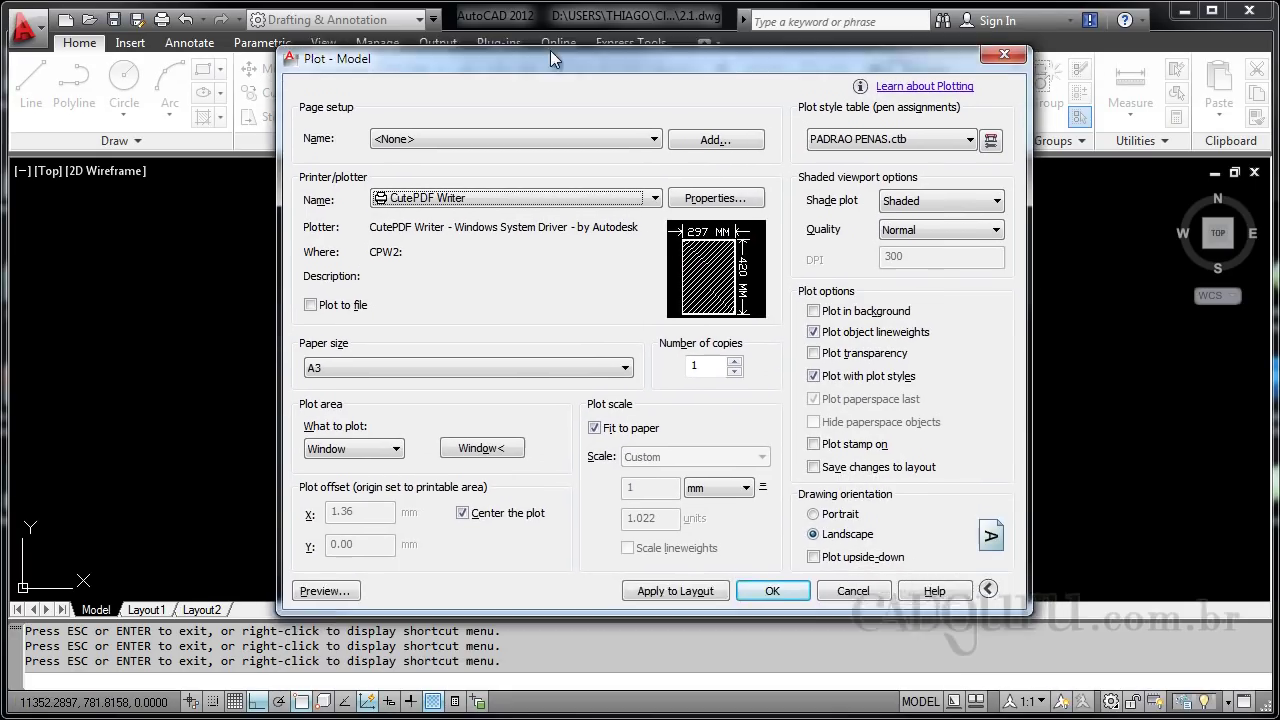